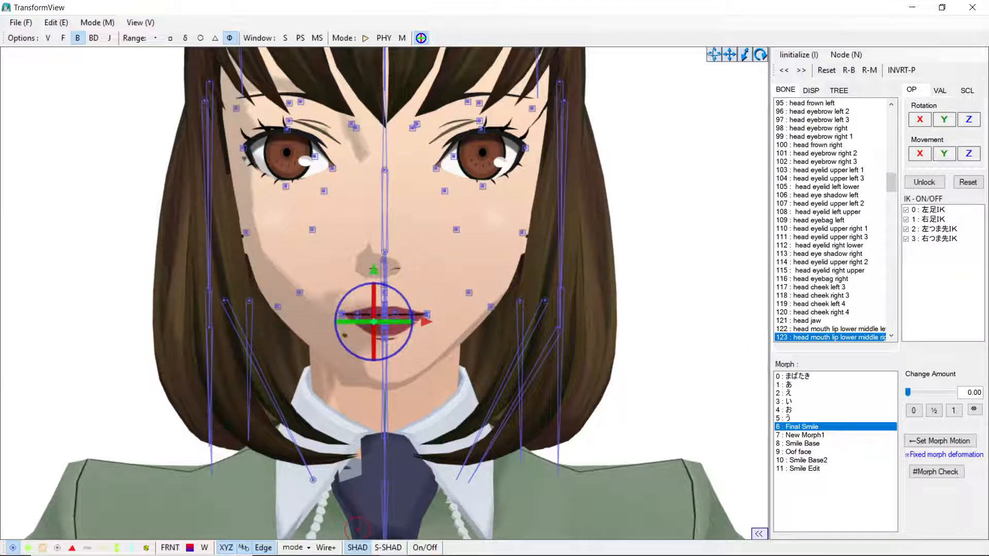
Step: Switch to the PMX Editor window and browse the first several morphs in the morph list
mouse_move(369, 524)
mouse_move(395, 541)
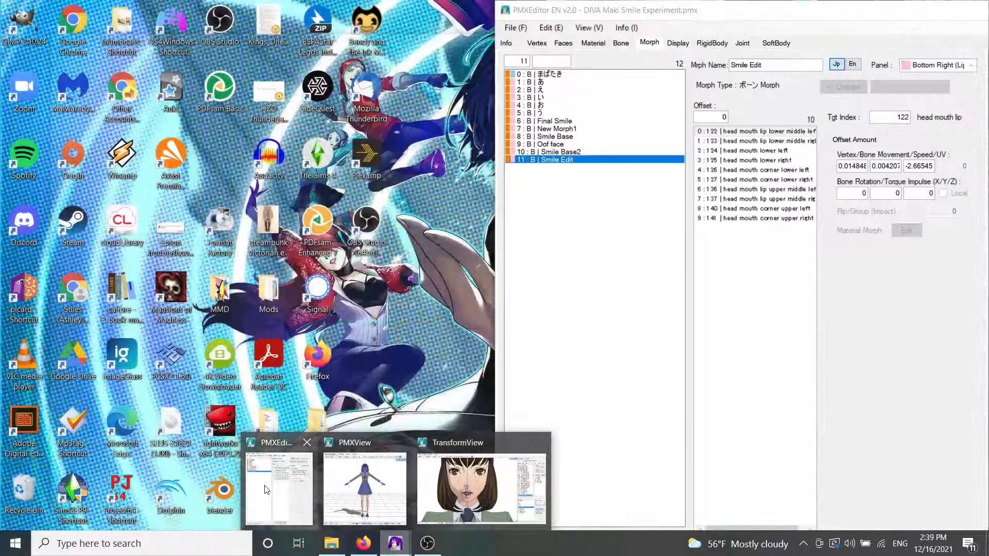
left_click(265, 485)
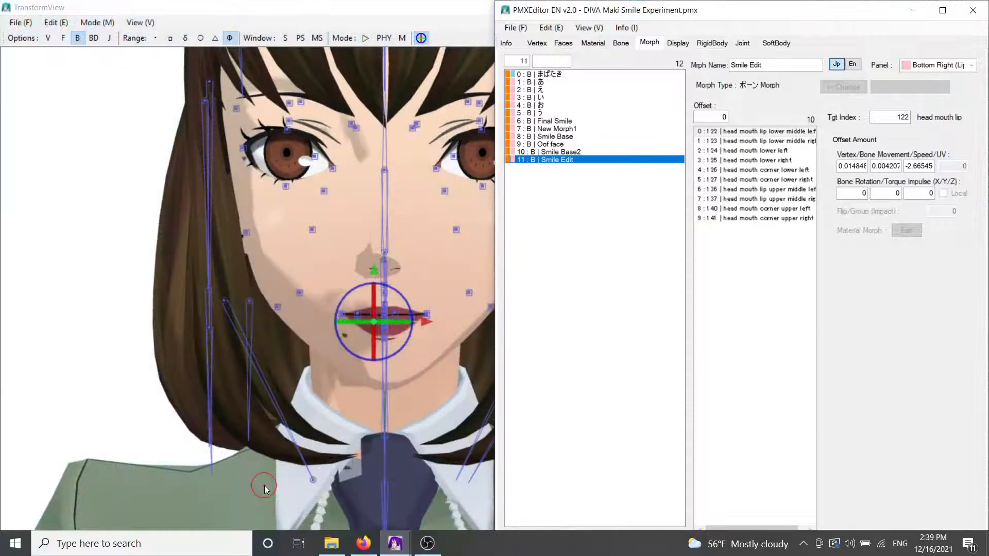
left_click(545, 76)
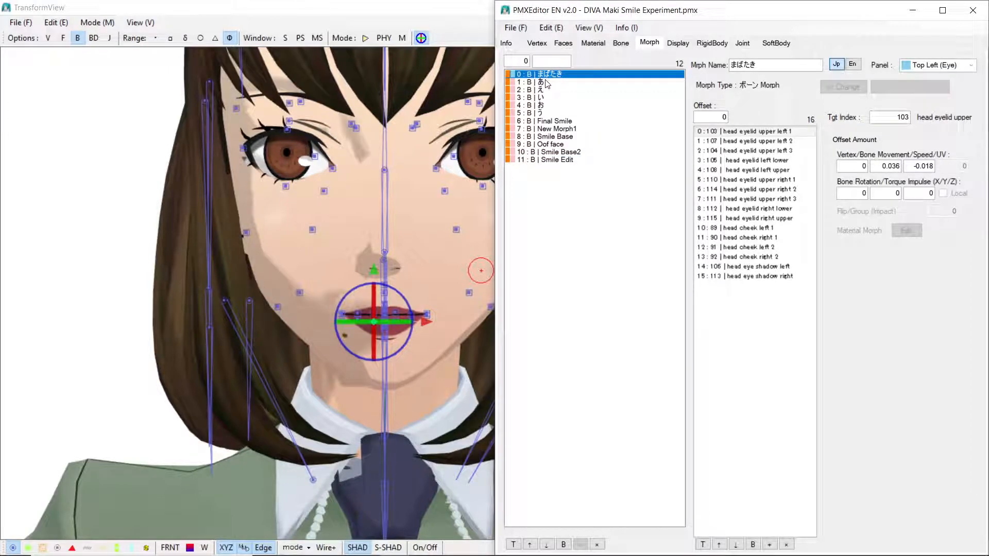
left_click(546, 82)
left_click(545, 91)
left_click(544, 98)
left_click(544, 105)
left_click(543, 113)
left_click(543, 105)
left_click(544, 98)
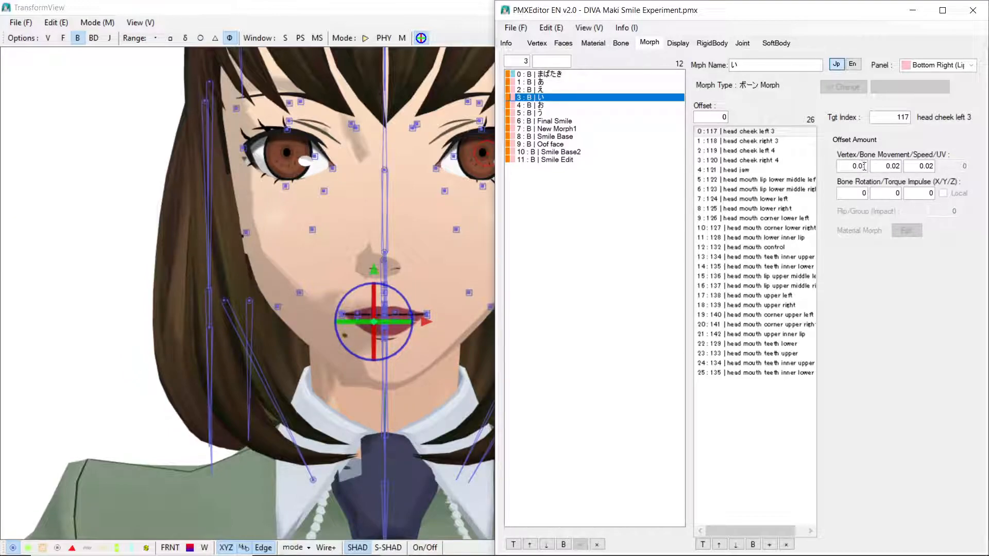
left_click(366, 242)
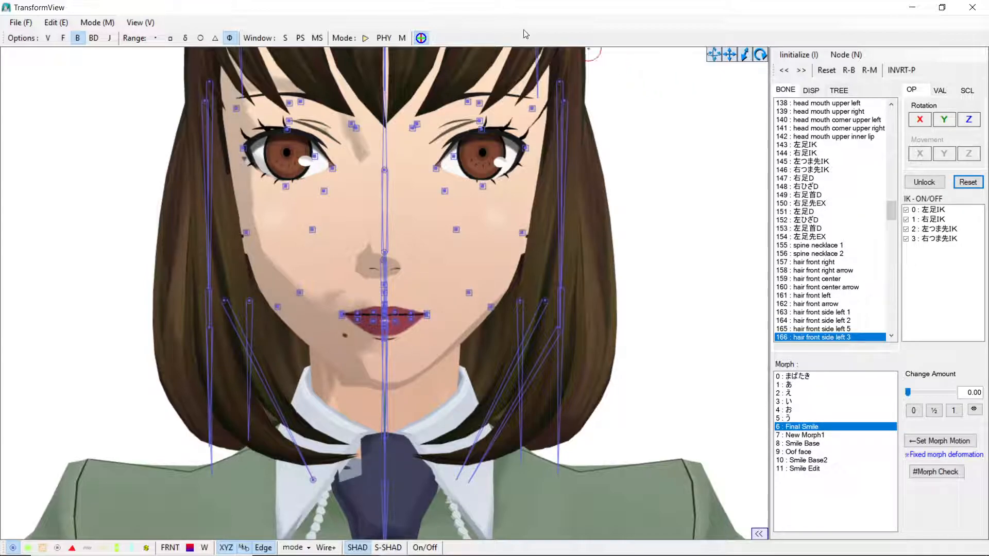
mouse_move(472, 555)
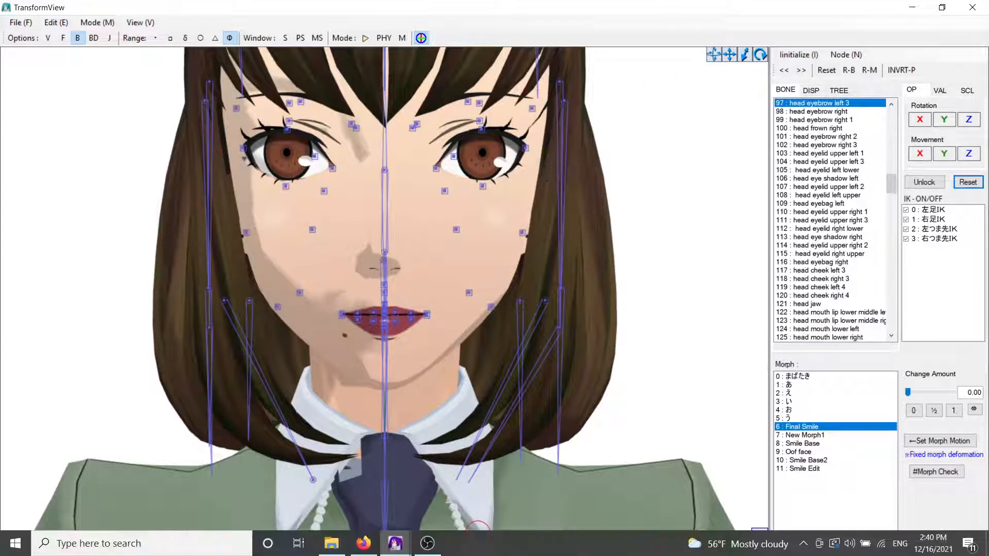
mouse_move(392, 547)
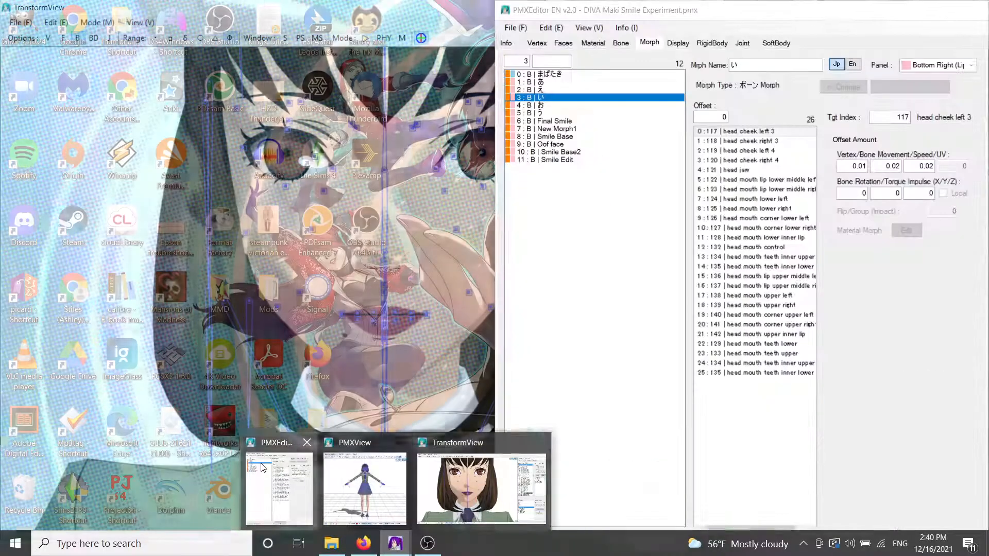
left_click(262, 466)
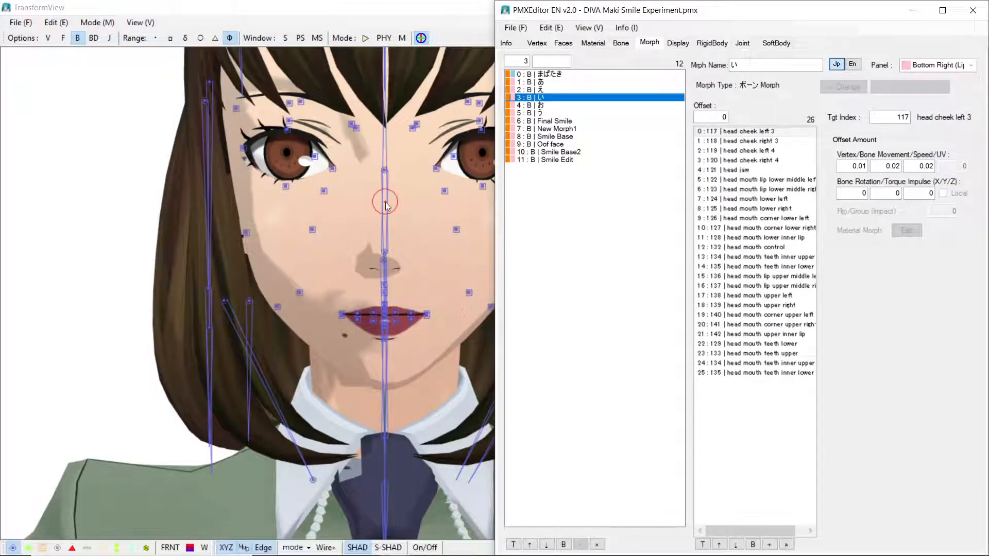
left_click(911, 9)
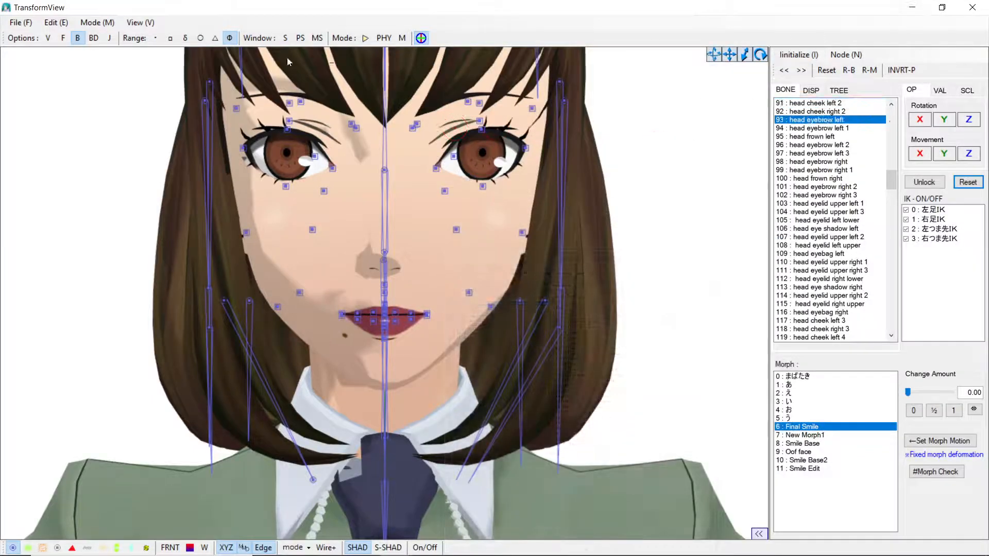
Step: Examine the model's face and its bones in the Transform View from different angles and zoom levels
right_click_drag(676, 218, 628, 216)
left_click(629, 215)
scroll(621, 224, "up", 8)
scroll(619, 227, "down", 3)
scroll(618, 226, "down", 3)
left_click(384, 104)
left_click(383, 105)
left_click(383, 104)
left_click(384, 104)
scroll(402, 165, "up", 2)
right_click_drag(412, 172, 467, 168)
scroll(398, 170, "down", 3)
left_click(437, 165)
left_click(466, 165)
right_click_drag(331, 188, 341, 200)
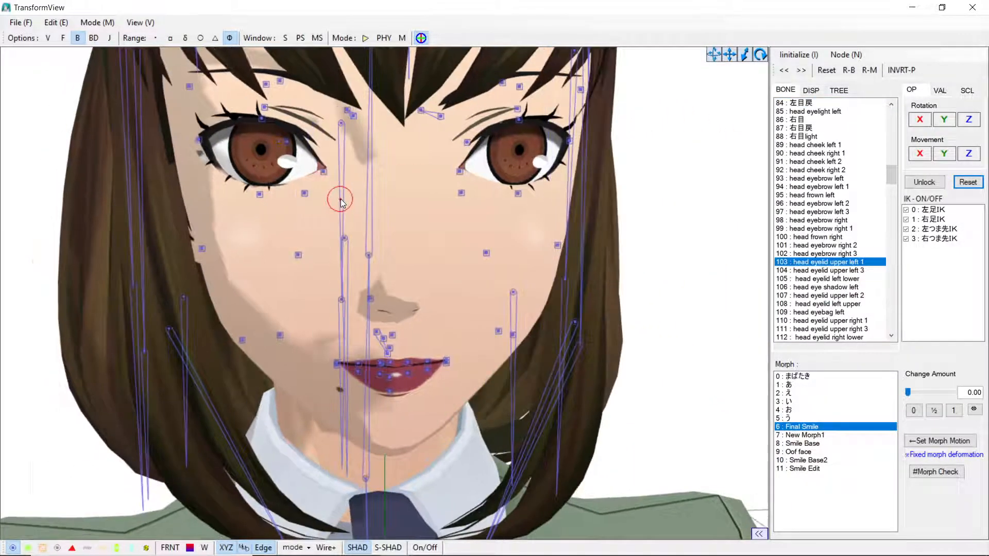
scroll(396, 223, "down", 2)
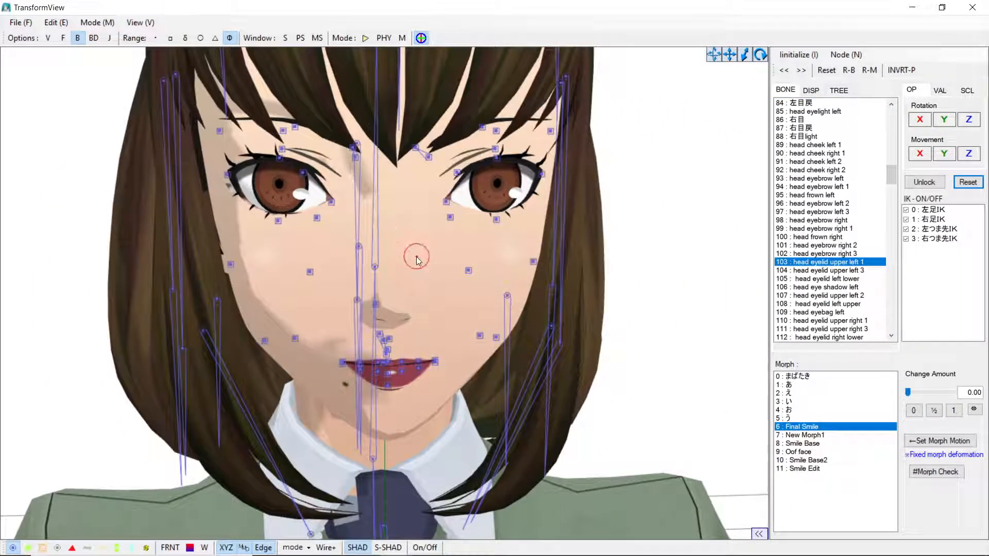
right_click_drag(416, 257, 415, 256)
scroll(415, 256, "down", 3)
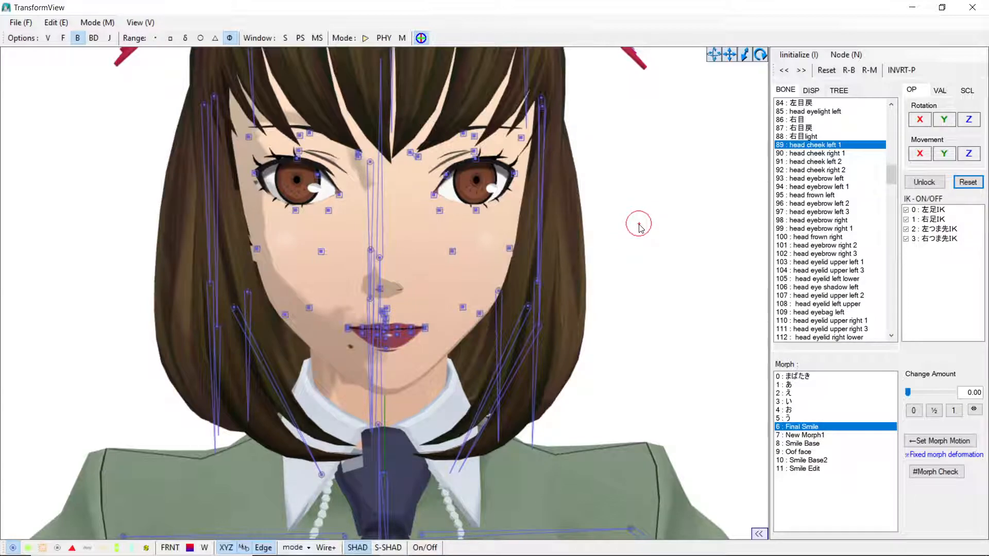
left_click(529, 338)
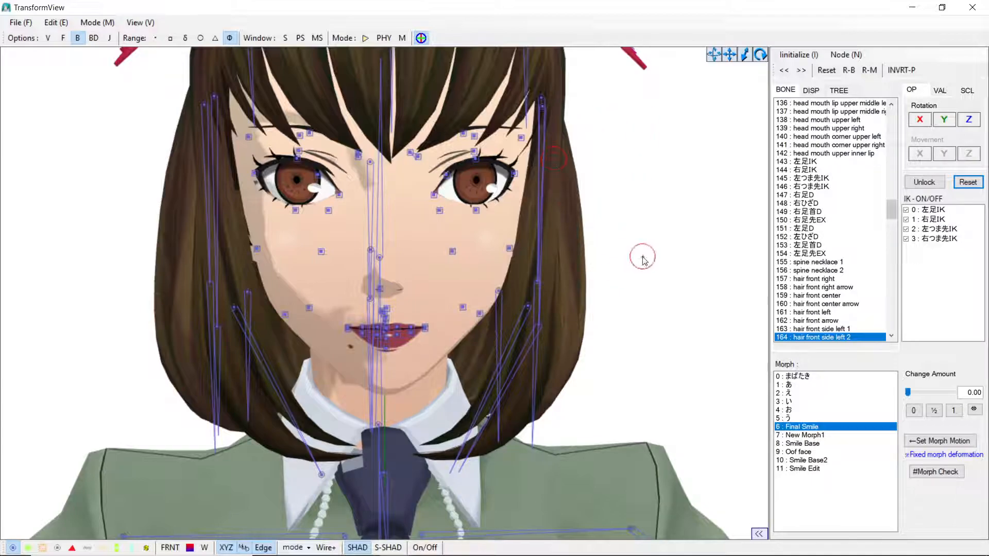
left_click(538, 240)
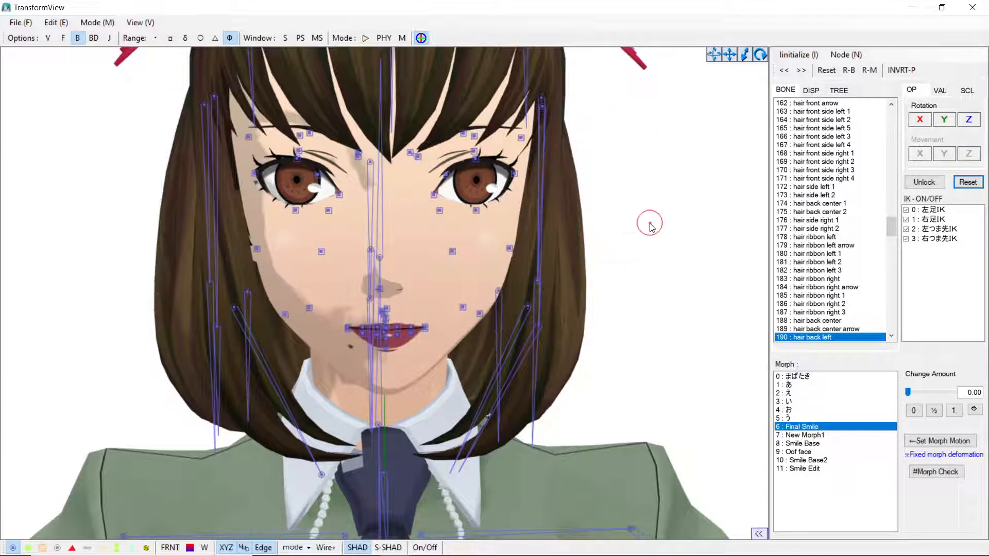
left_click(644, 53)
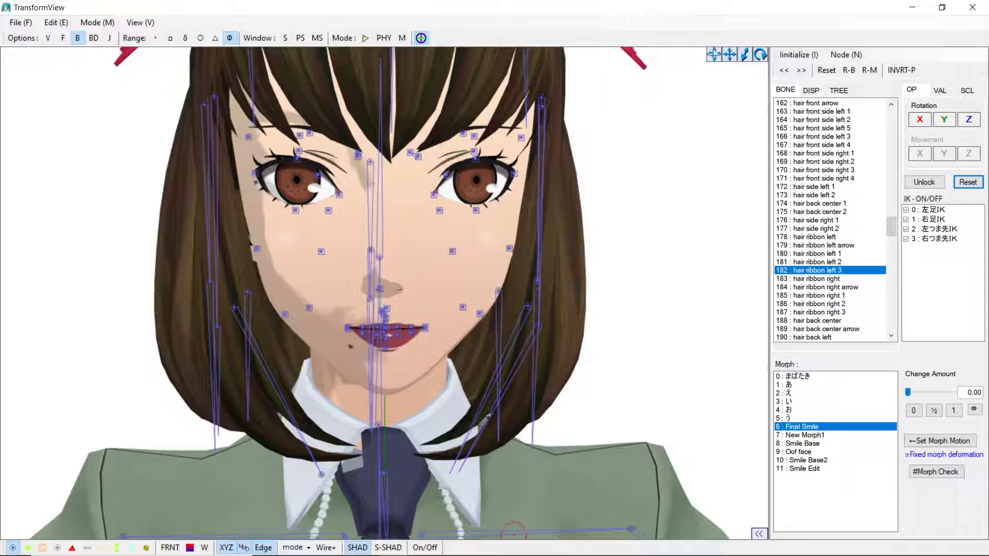
mouse_move(394, 544)
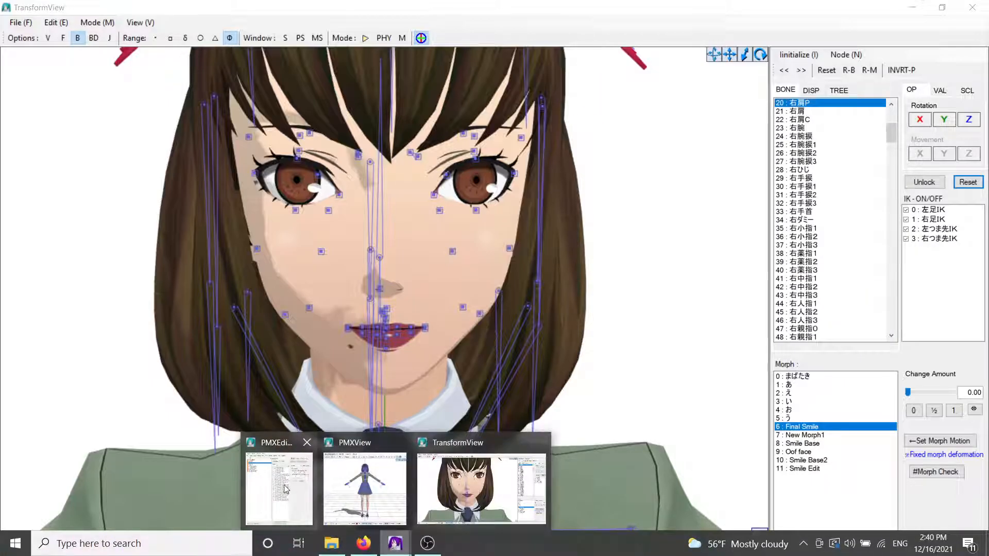
mouse_move(359, 479)
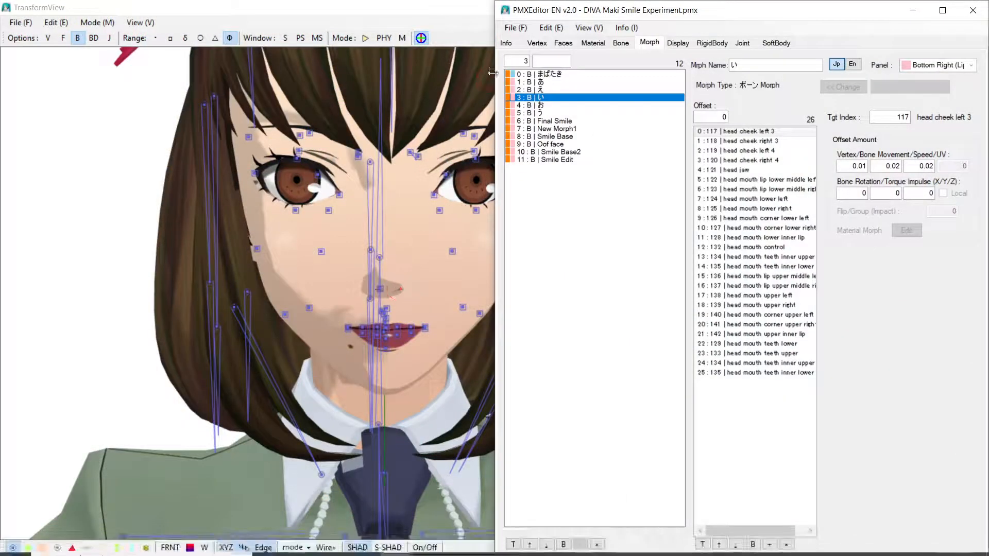
left_click(513, 28)
left_click(513, 29)
left_click(507, 42)
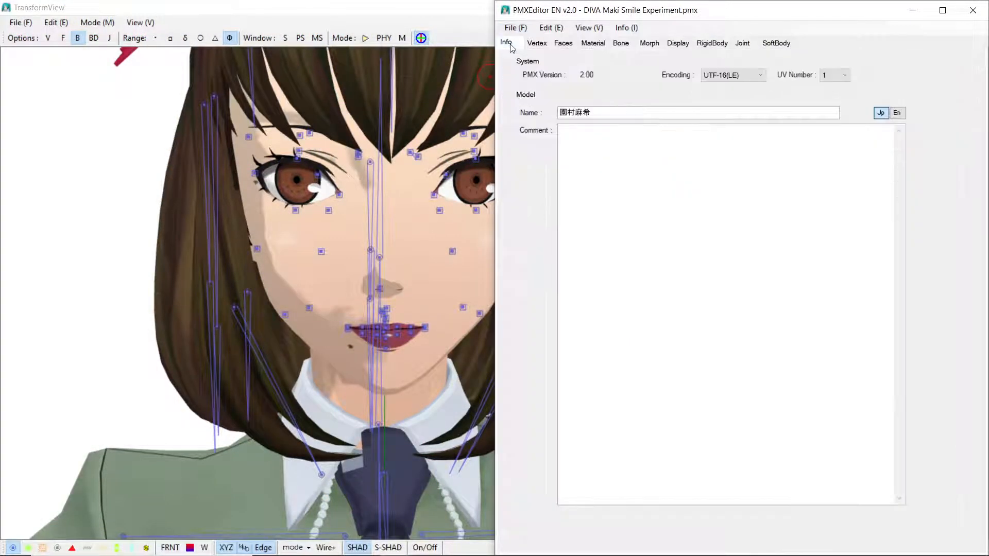
mouse_move(187, 541)
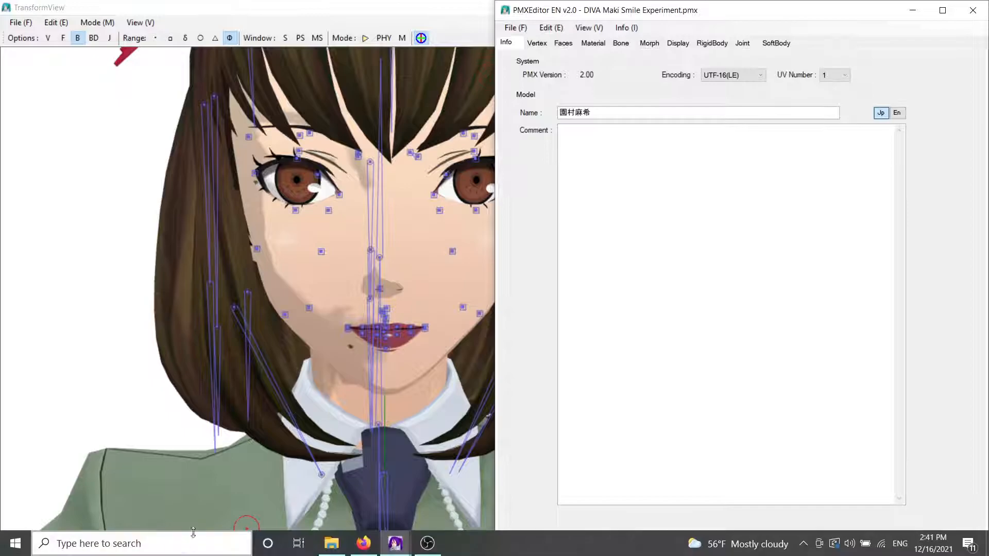
mouse_move(395, 543)
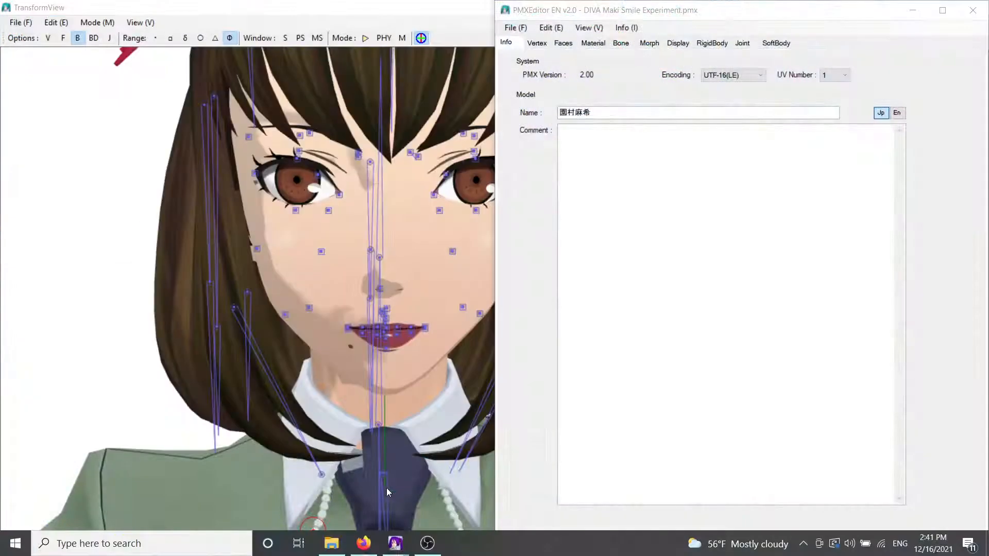
left_click(387, 487)
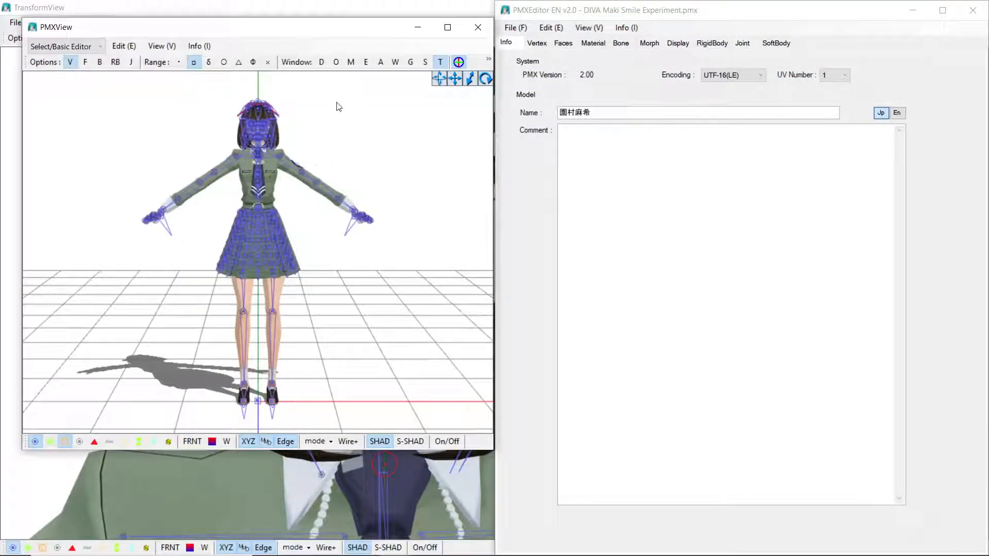
left_click(589, 27)
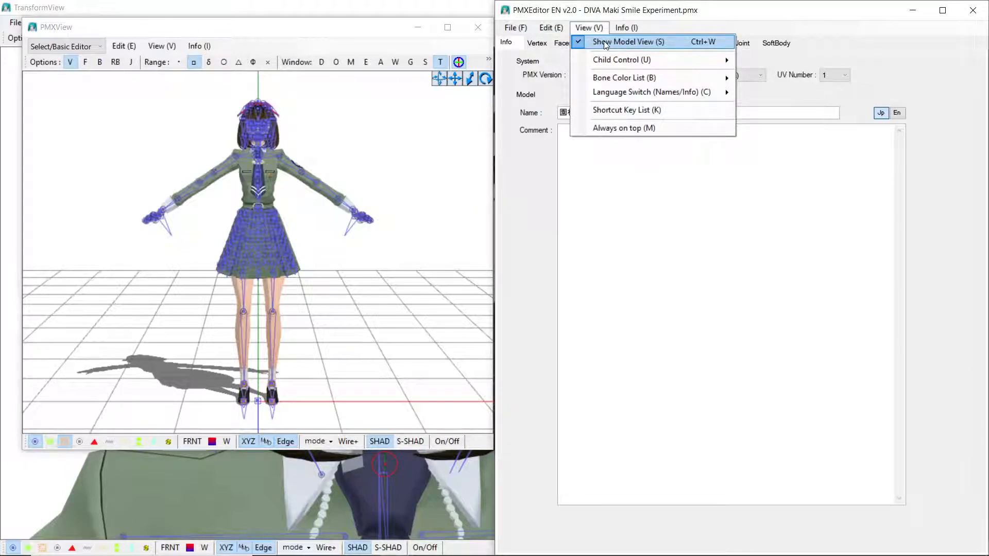
left_click(249, 301)
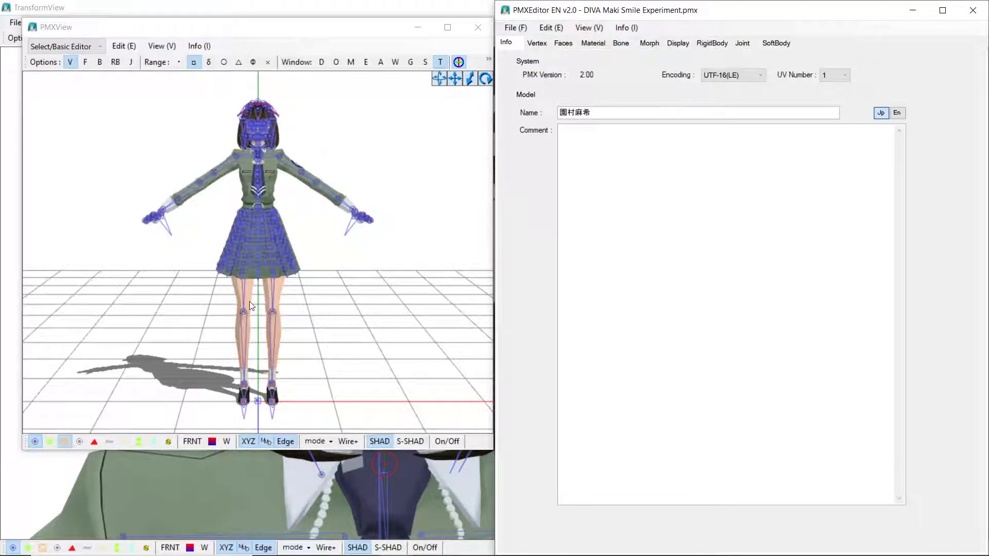
left_click(145, 34)
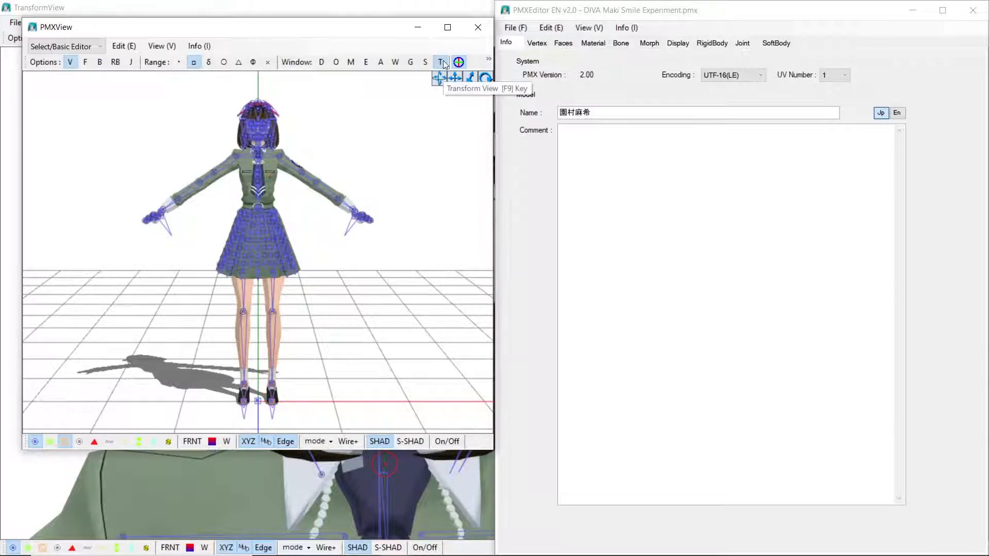
left_click(418, 27)
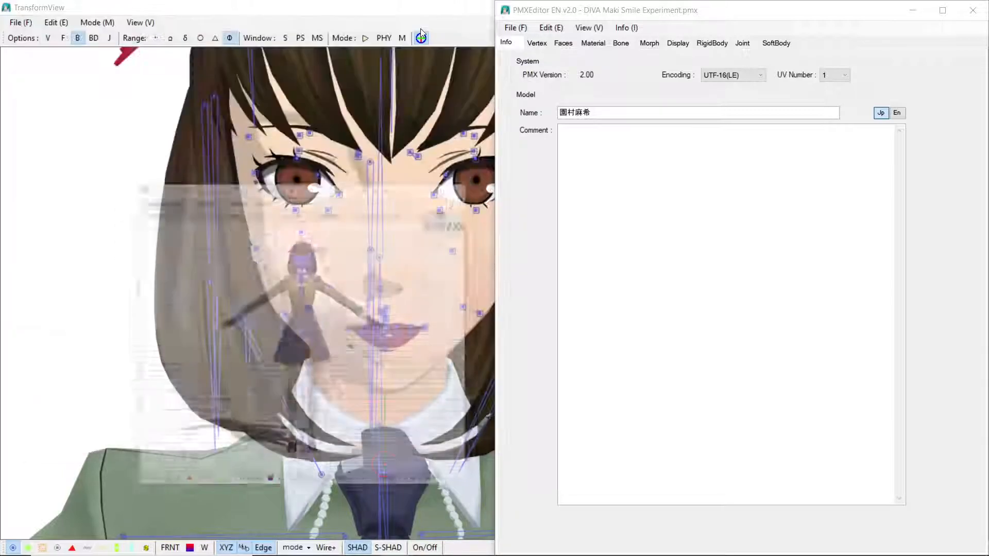
double_click(395, 6)
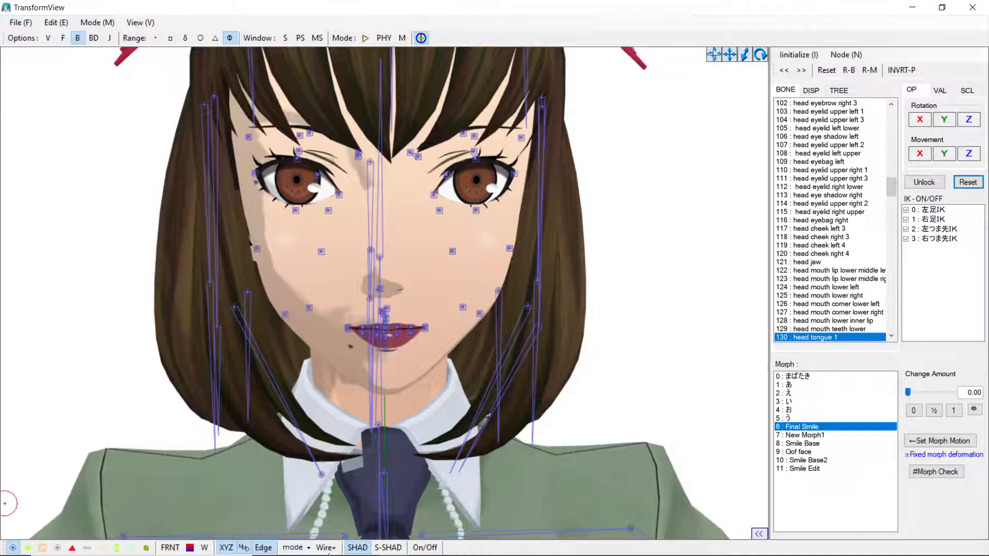
Step: Select the head mouth lower right bone and move and rotate it to reshape the lower lip
left_click(624, 445)
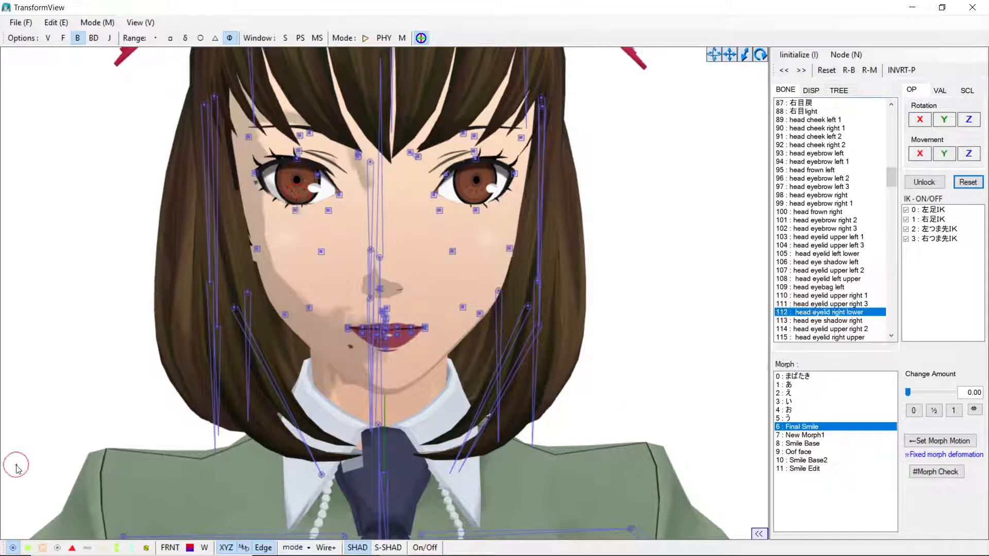
mouse_move(13, 551)
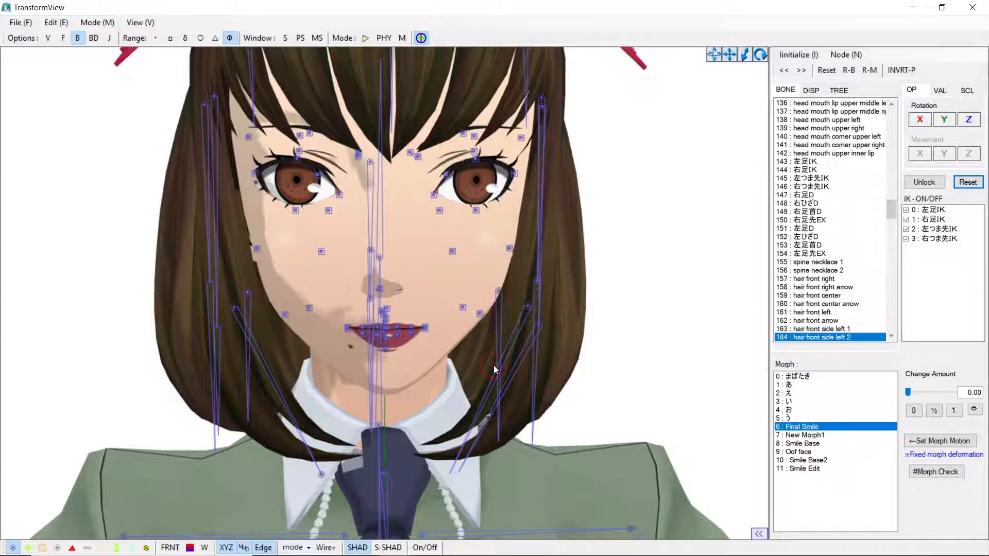
scroll(493, 365, "up", 2)
left_click(431, 351)
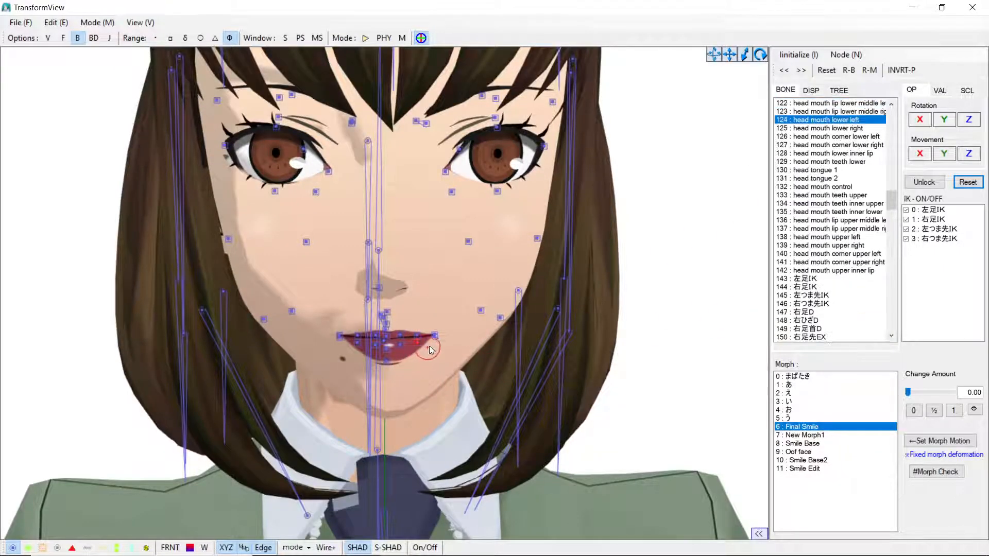
left_click(435, 338)
left_click(434, 338)
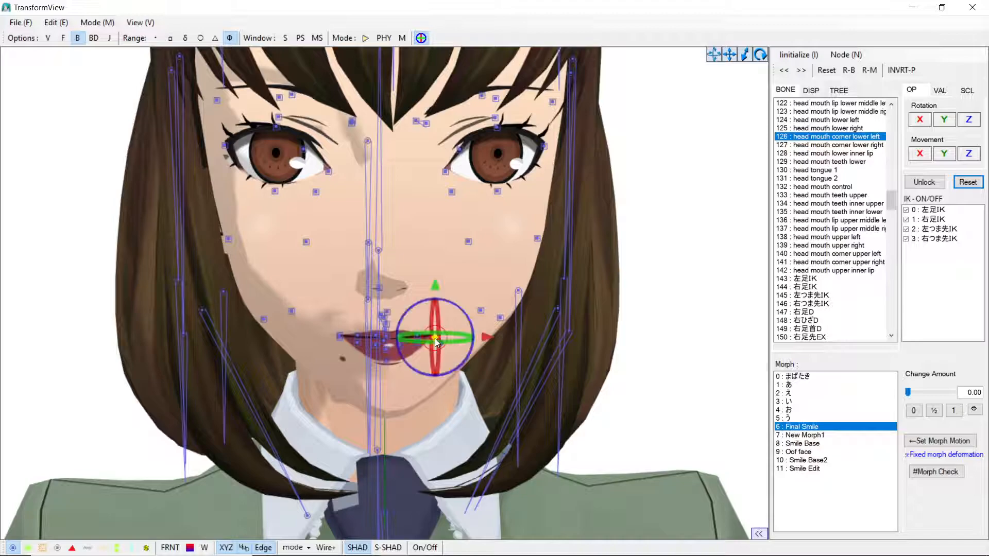
left_click(387, 350)
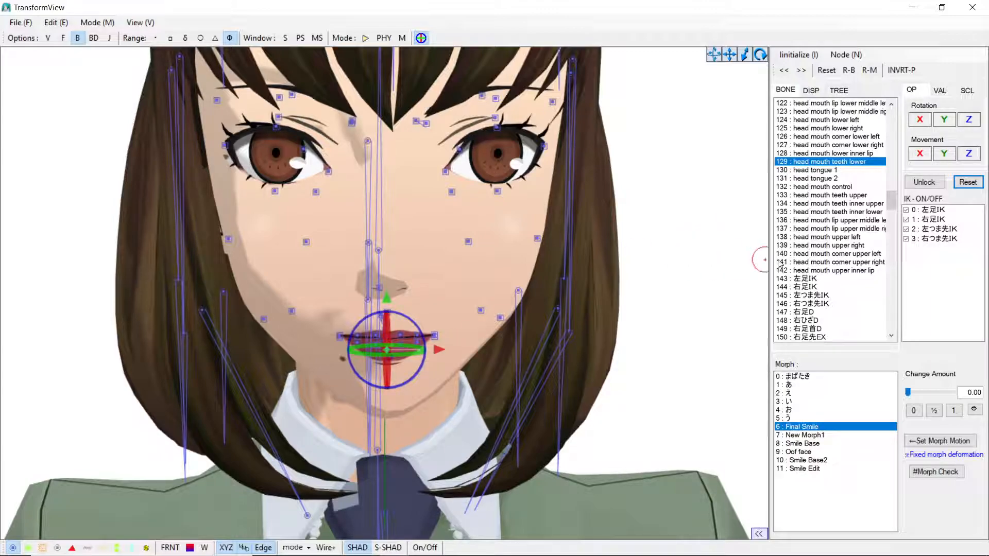
left_click(839, 121)
left_click(838, 128)
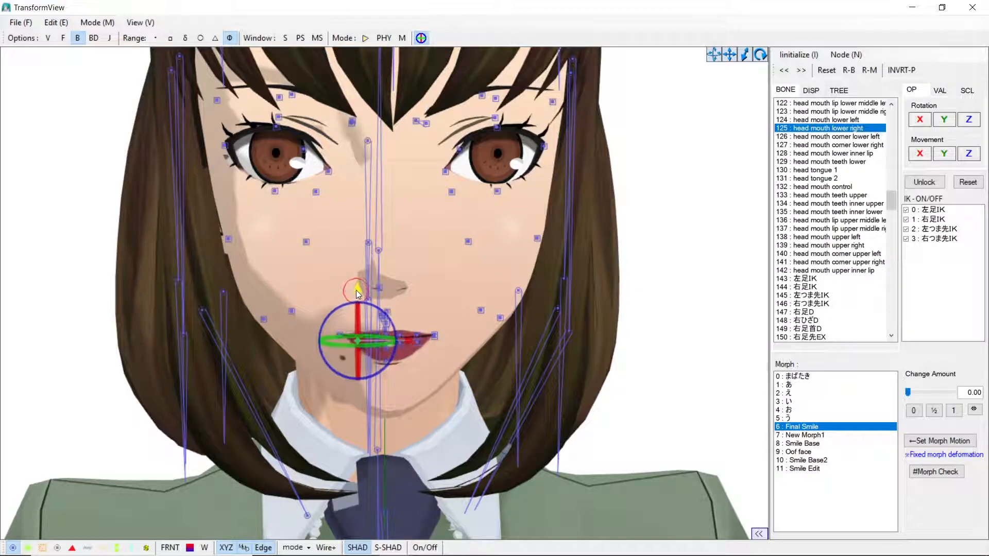
left_click_drag(358, 299, 364, 322)
left_click_drag(362, 274, 382, 362)
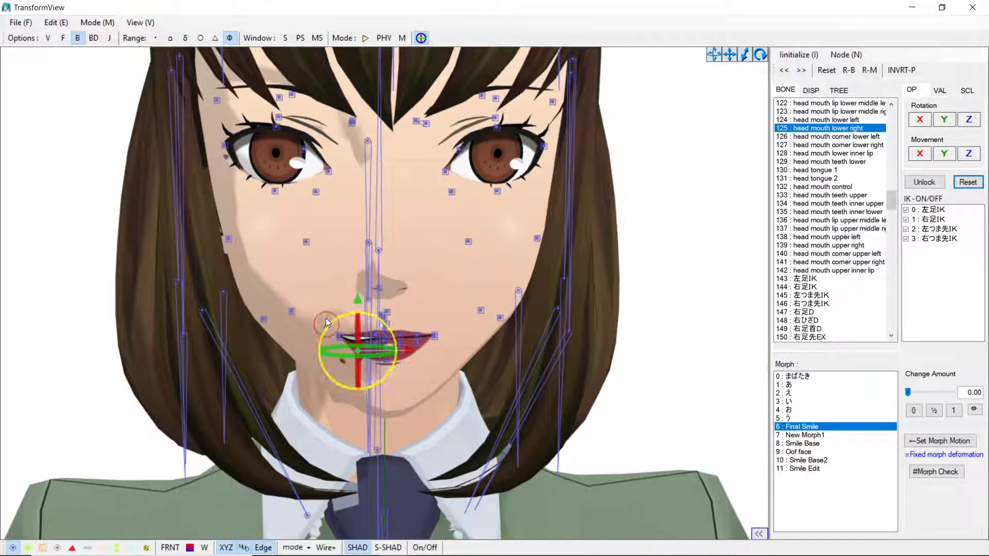
left_click_drag(327, 318, 333, 330)
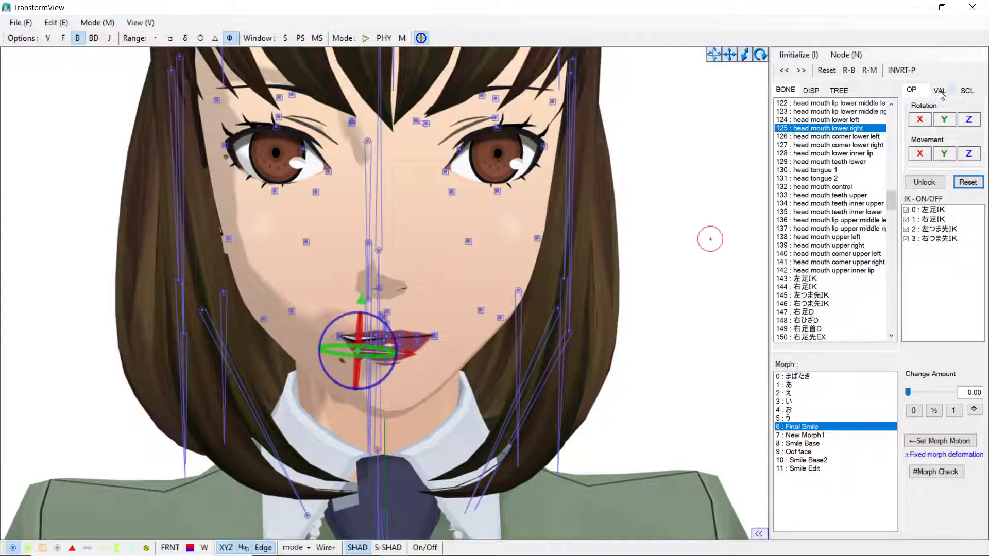
left_click_drag(919, 119, 920, 156)
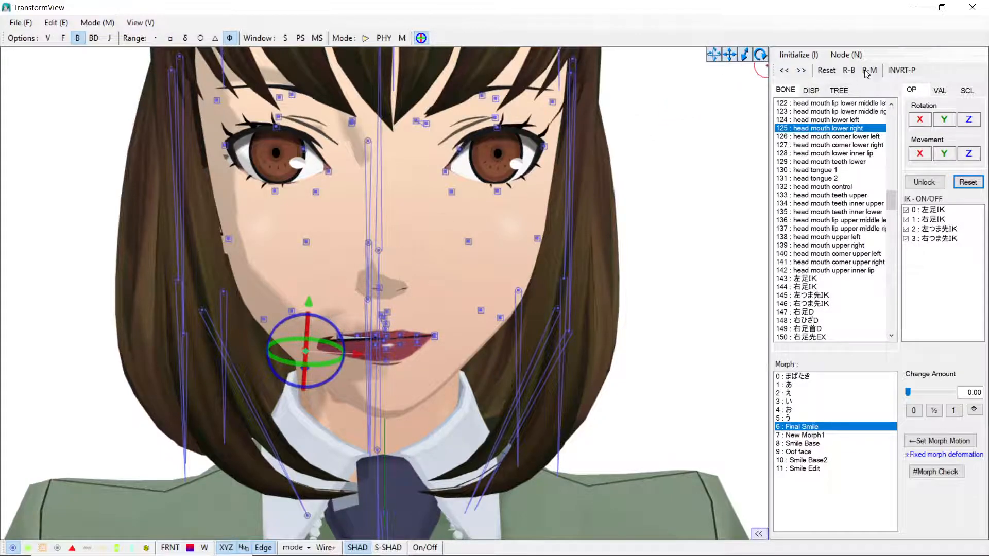
Step: Reset the bone pose to clear the lip deformation and select bones around the face
left_click(826, 71)
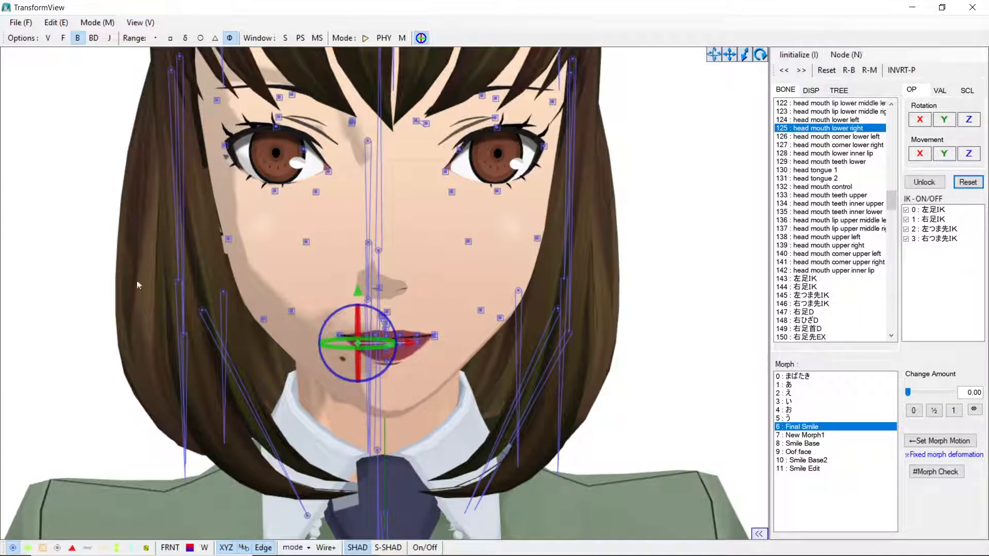
left_click(580, 244)
left_click(323, 322)
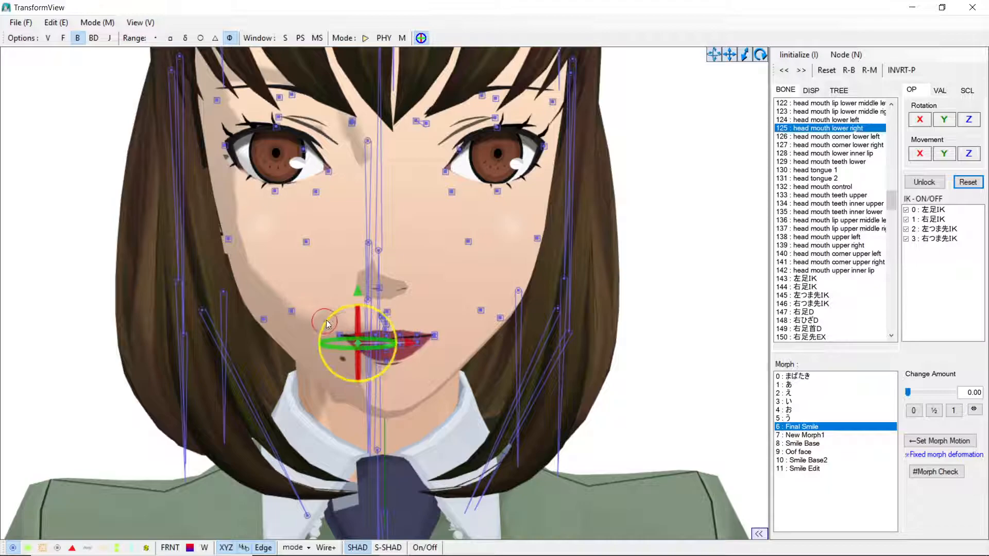
left_click(657, 314)
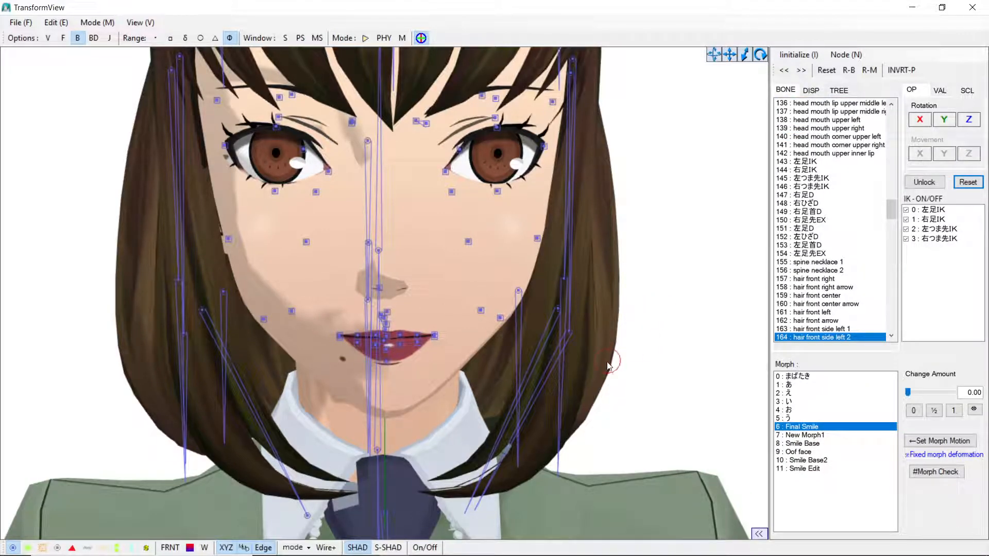
left_click(470, 135)
left_click(470, 135)
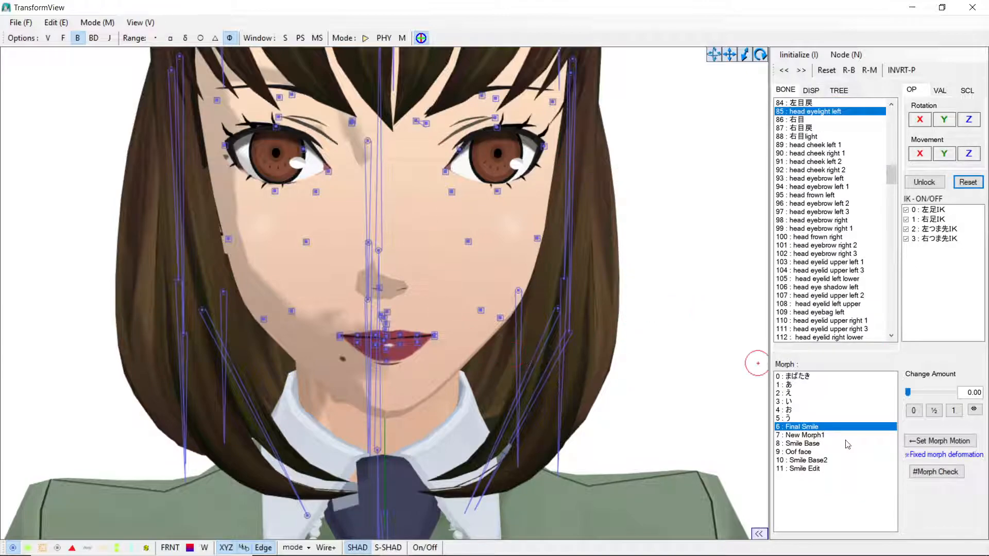
Step: Preview the first morphs in the morph list and select the Smile Edit morph
left_click(793, 386)
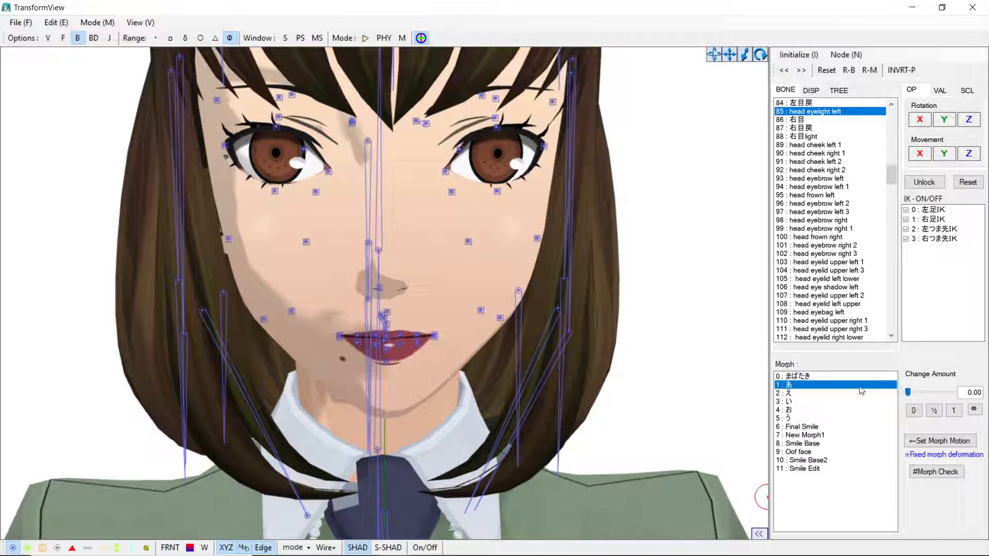
left_click_drag(908, 392, 870, 407)
left_click(794, 377)
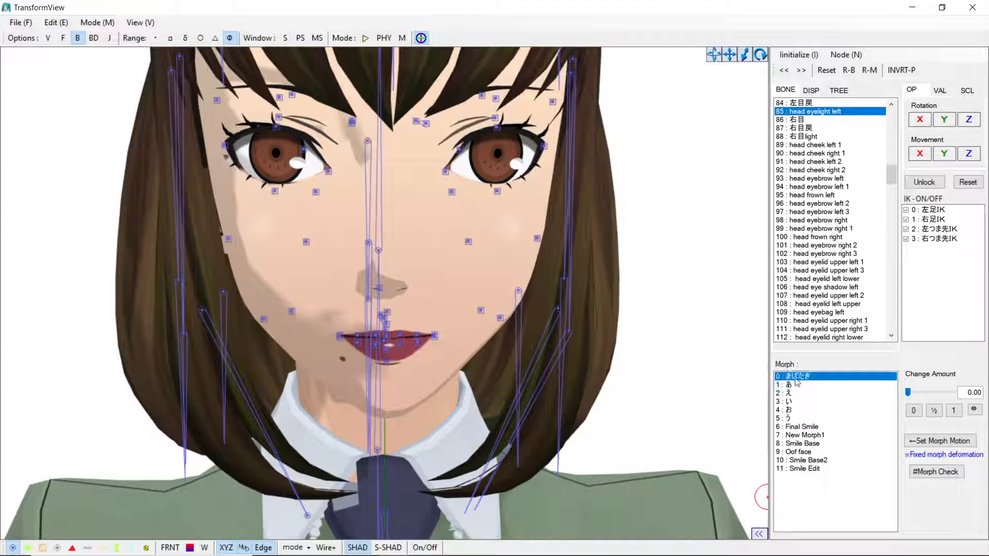
left_click(796, 387)
left_click(795, 420)
left_click(801, 468)
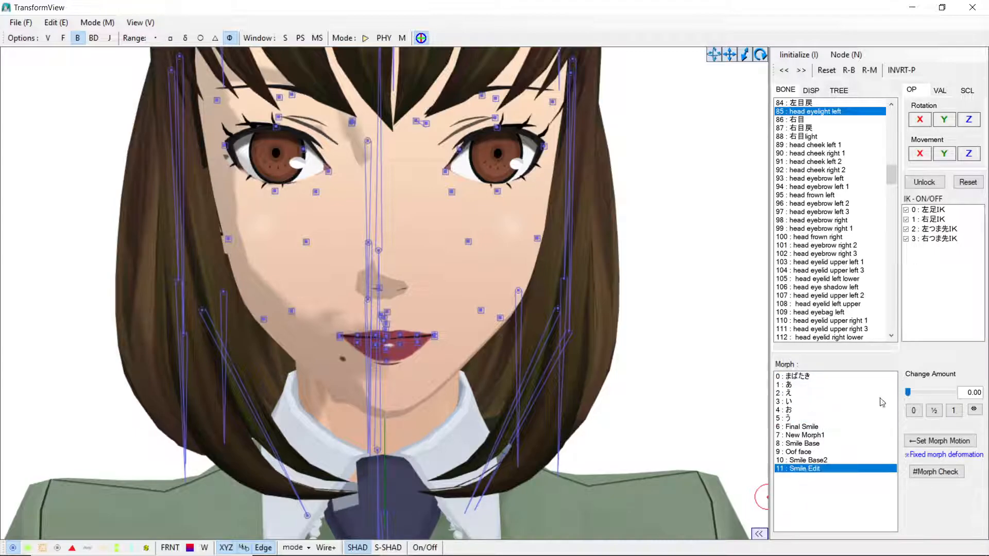
Step: Select the head jaw bone and rotate it to open the mouth
left_click(570, 73)
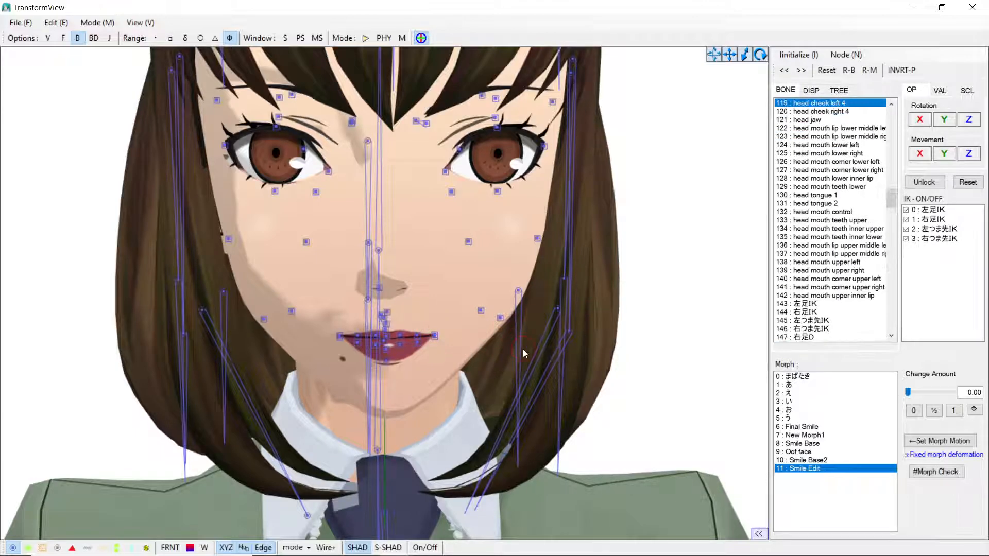
scroll(469, 348, "down", 2)
right_click_drag(469, 349, 458, 348)
scroll(458, 348, "up", 3)
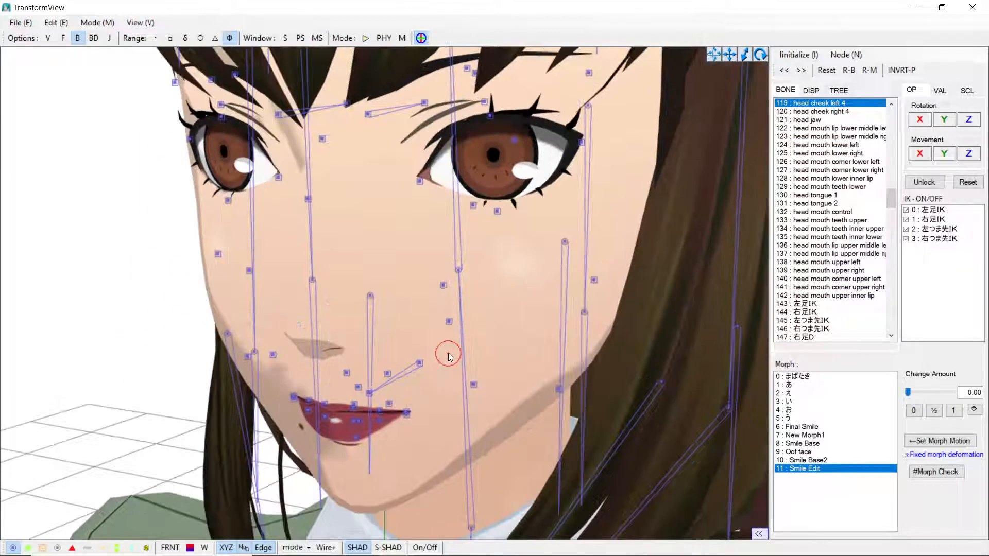
left_click(450, 324)
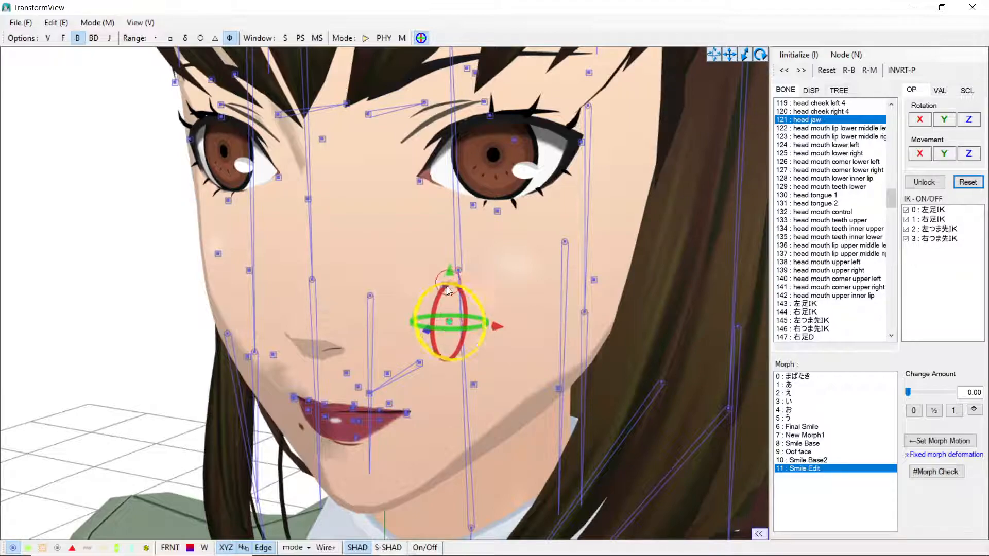
left_click_drag(438, 296, 437, 329)
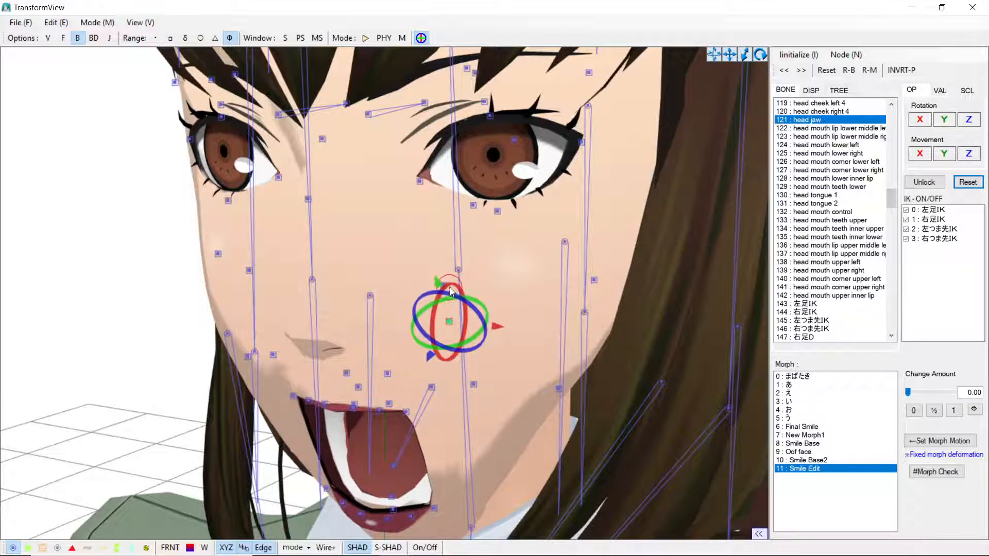
mouse_move(450, 288)
left_mouse_down()
mouse_move(451, 265)
mouse_move(449, 294)
left_mouse_up()
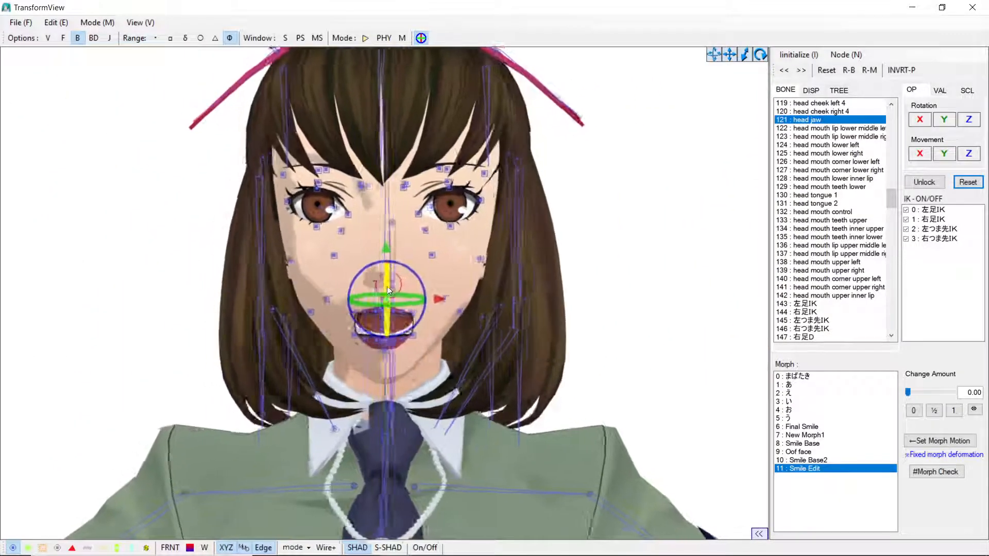
scroll(388, 286, "up", 5)
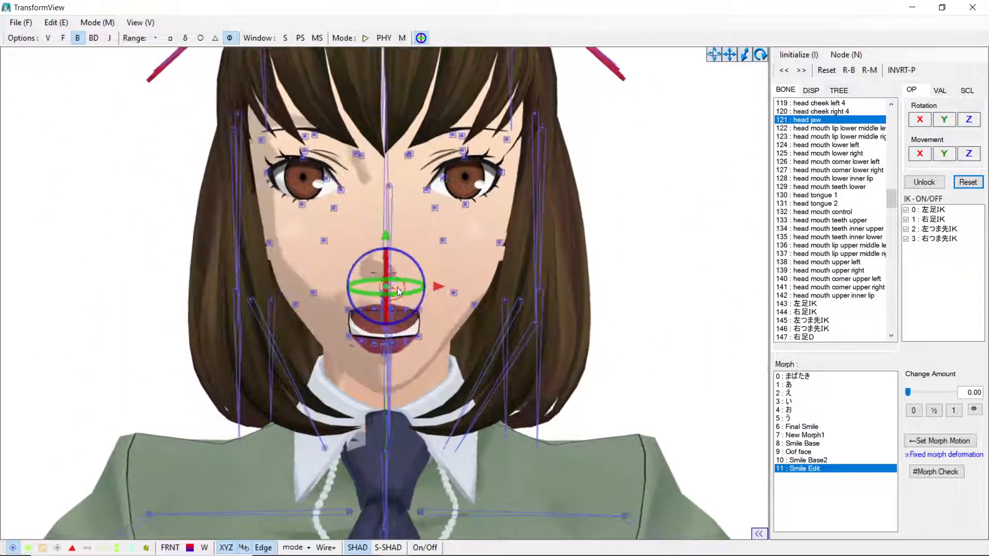
left_click(599, 299)
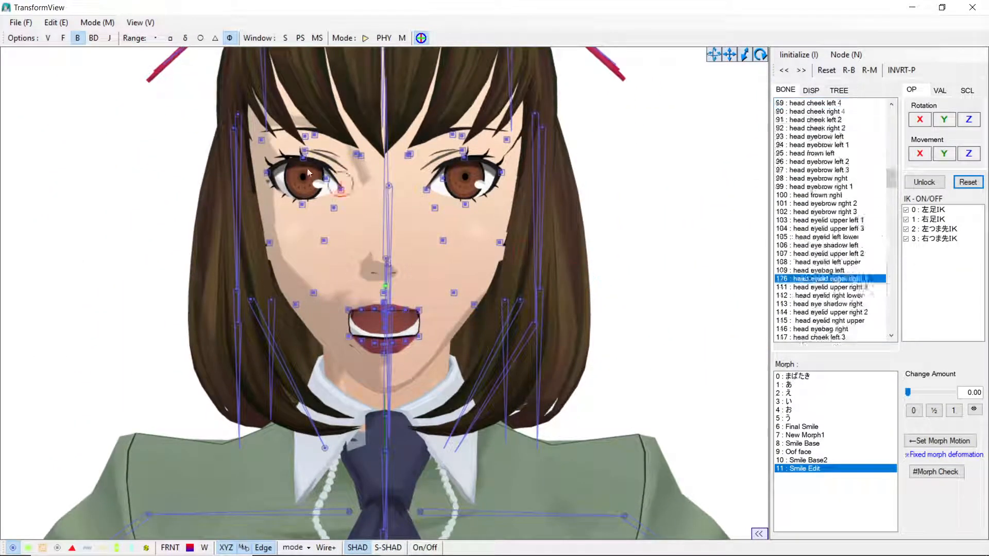
Step: Add a bone morph from the current deformed pose and select the new morph
left_click(59, 23)
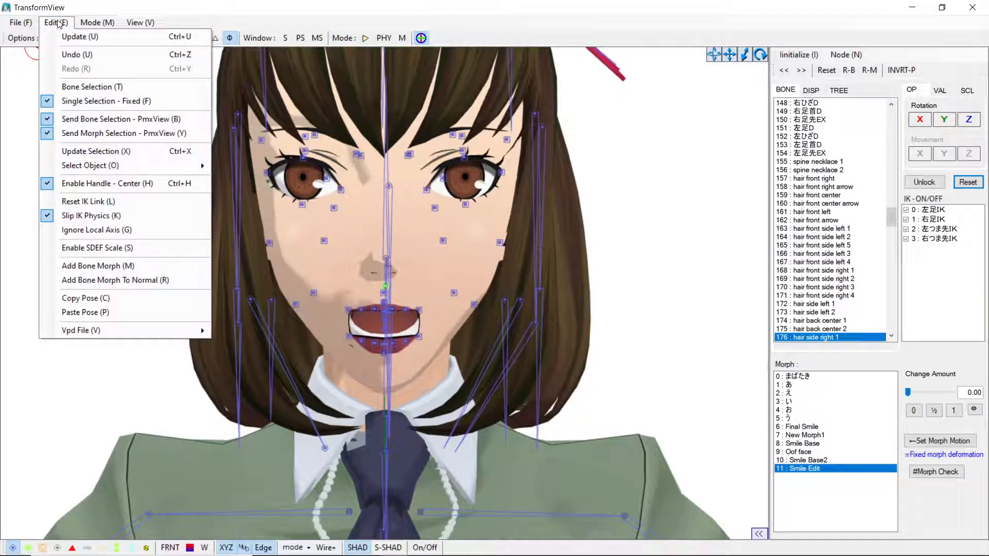
left_click(87, 266)
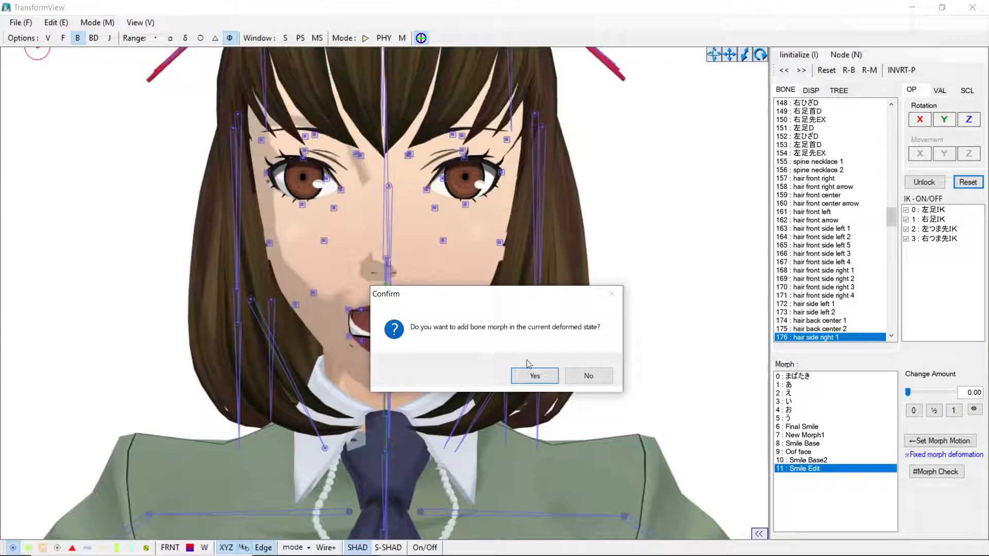
left_click(538, 376)
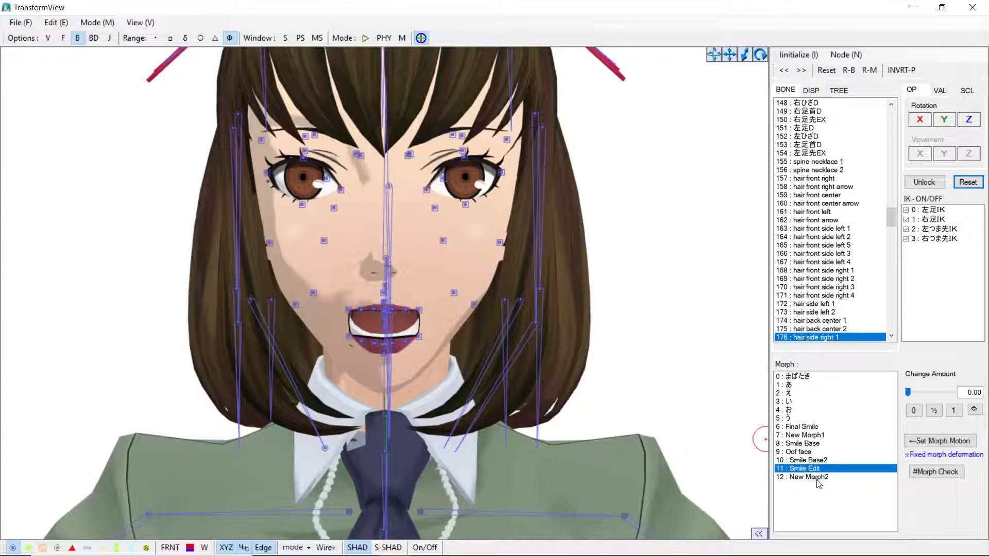
left_click(817, 478)
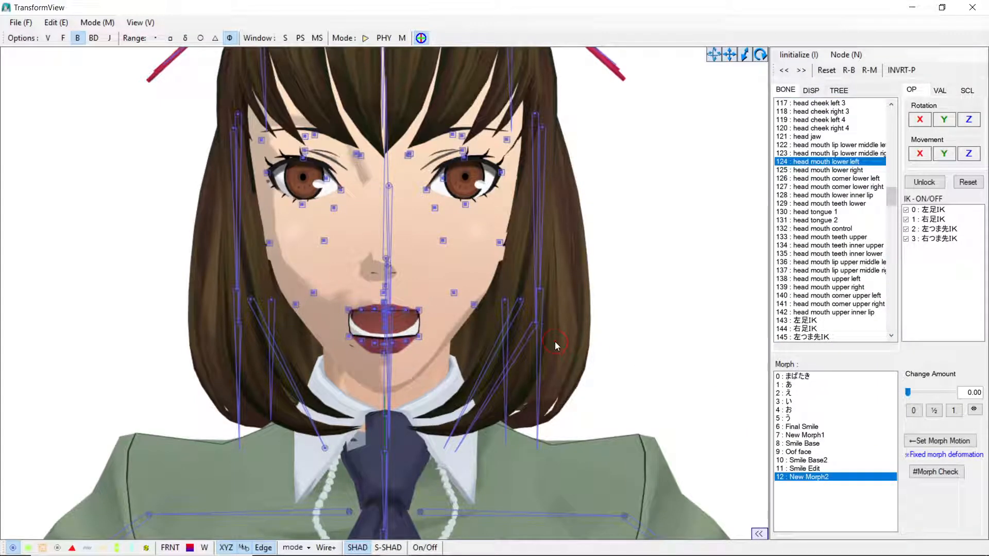
Step: Reset the pose and preview New Morph2 at a change amount of 1.00
mouse_move(912, 394)
left_mouse_down()
mouse_move(965, 391)
mouse_move(880, 390)
mouse_move(955, 393)
mouse_move(906, 395)
left_mouse_up()
left_click(827, 70)
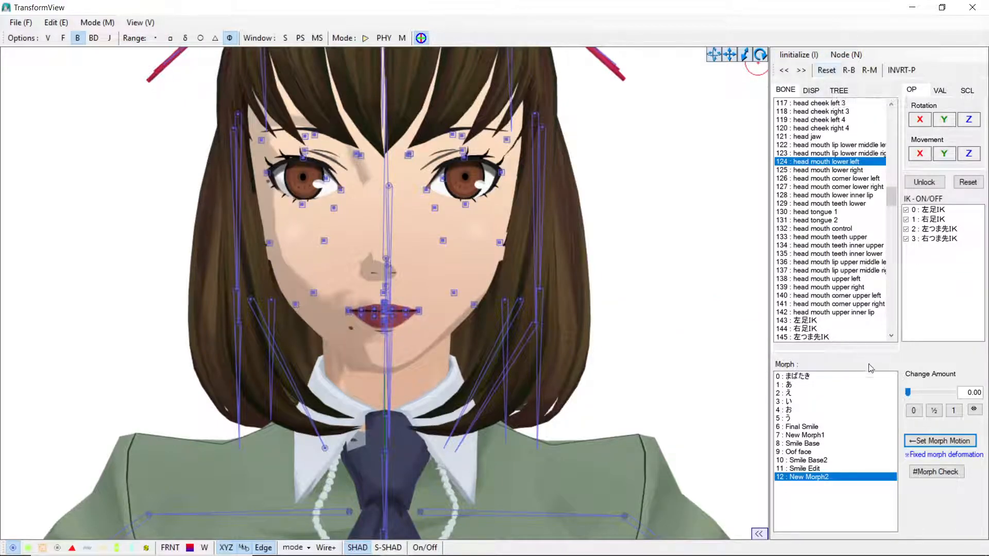
mouse_move(911, 395)
left_mouse_down()
mouse_move(954, 406)
mouse_move(901, 412)
left_mouse_up()
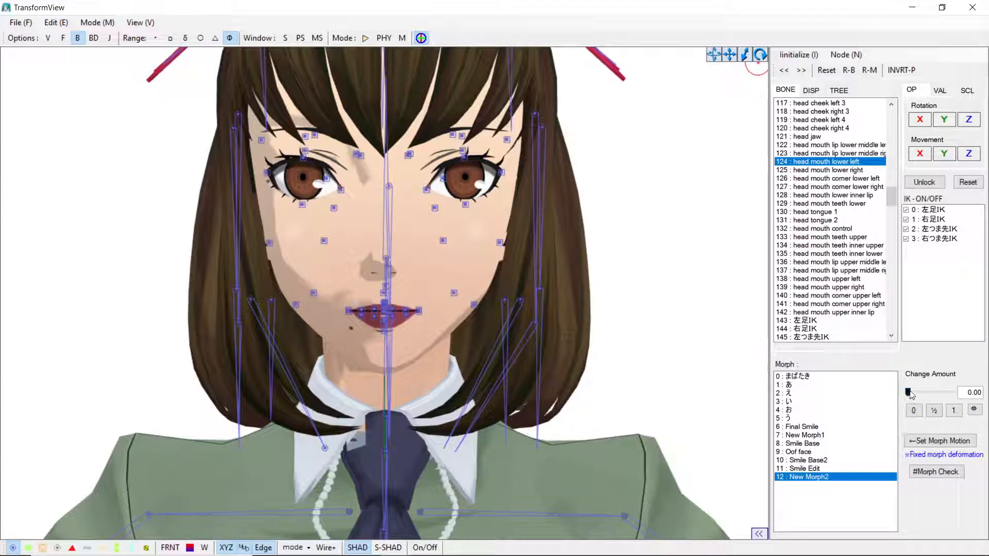
left_click_drag(908, 393, 988, 394)
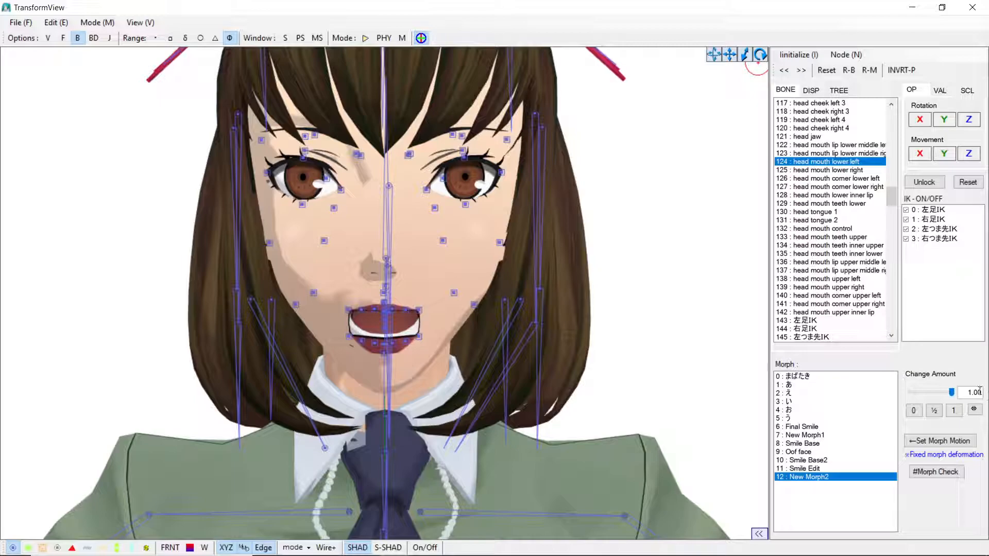
Step: Move the upper left and upper right mouth-corner bones downward, then reset the pose
left_click(418, 311)
left_click(418, 311)
left_click(426, 292)
left_click(420, 309)
left_click_drag(420, 260, 412, 286)
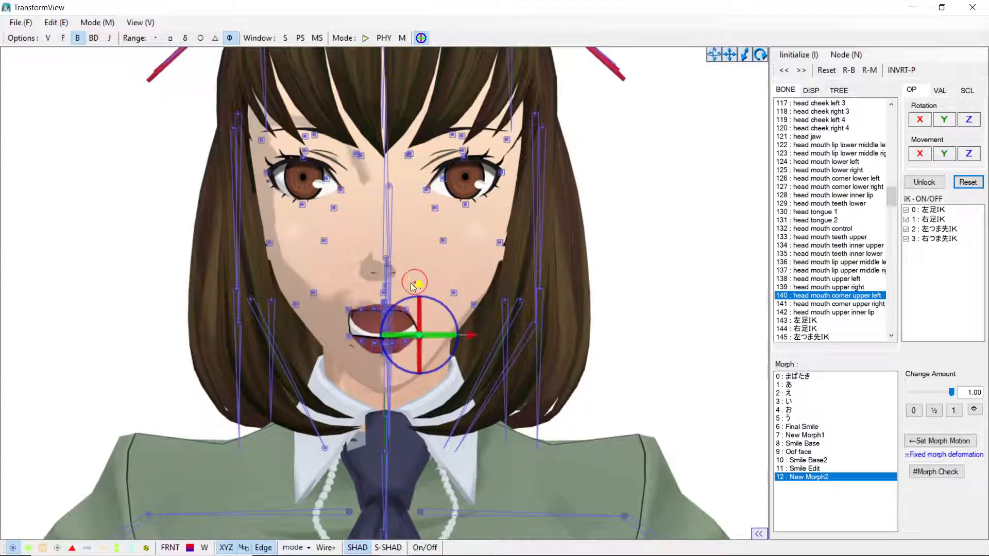
left_click(346, 313)
left_click(348, 311)
left_click_drag(348, 263, 350, 286)
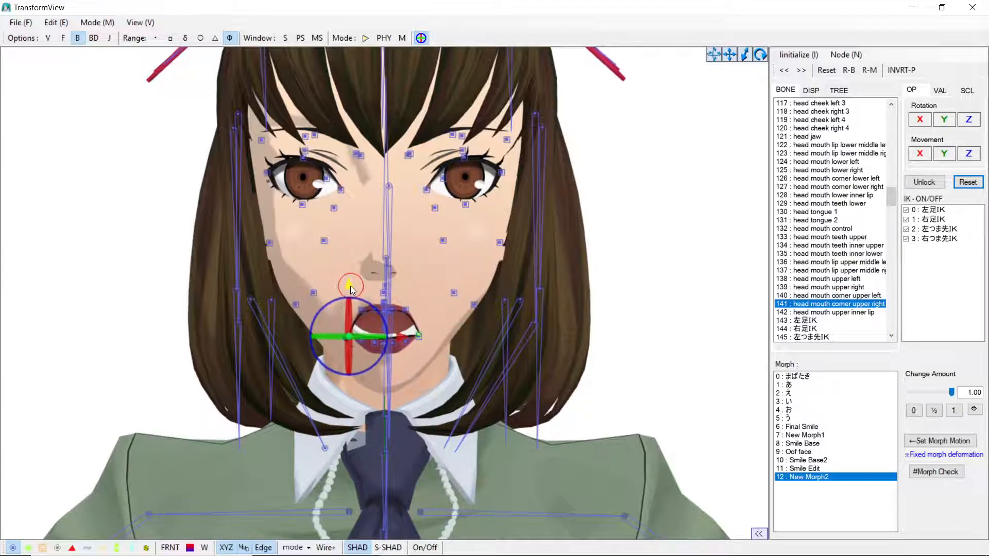
left_click(633, 282)
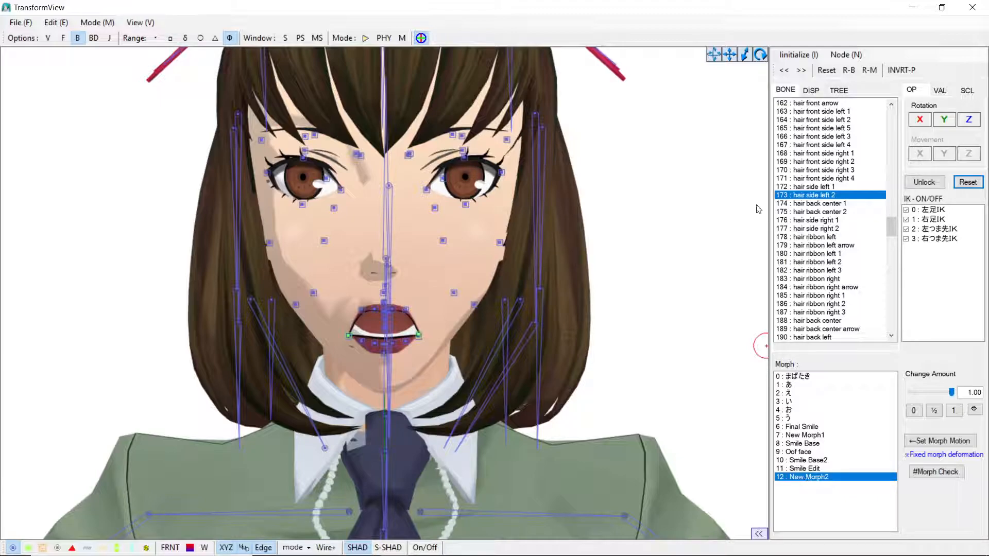
left_click(827, 70)
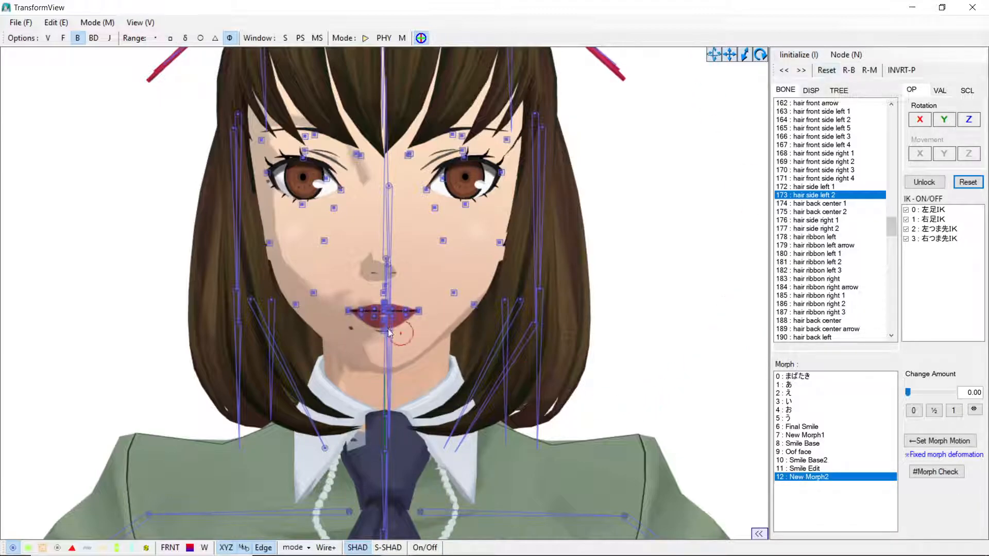
Step: Apply New Morph2 at 1.00 and move both upper mouth-corner bones downward
left_click_drag(908, 392, 953, 394)
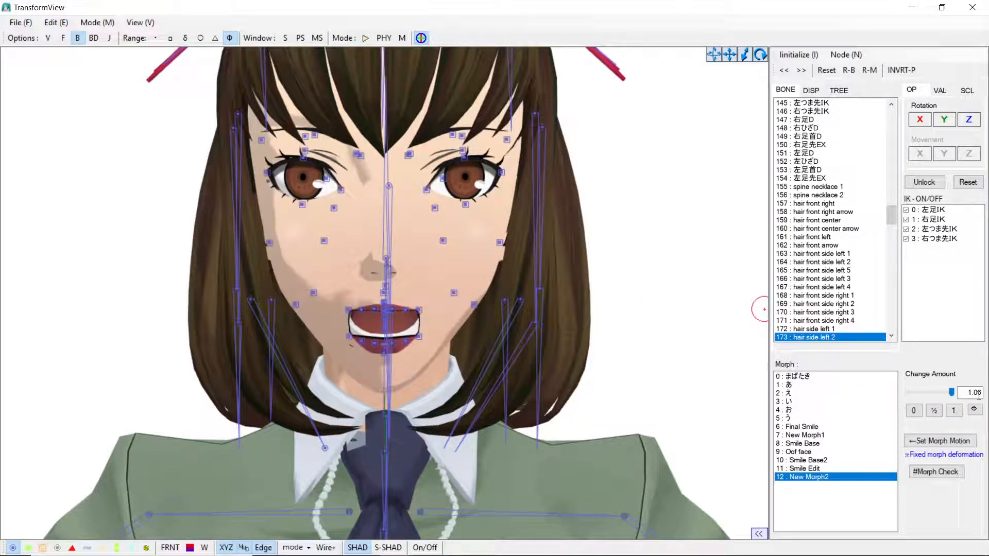
left_click(420, 310)
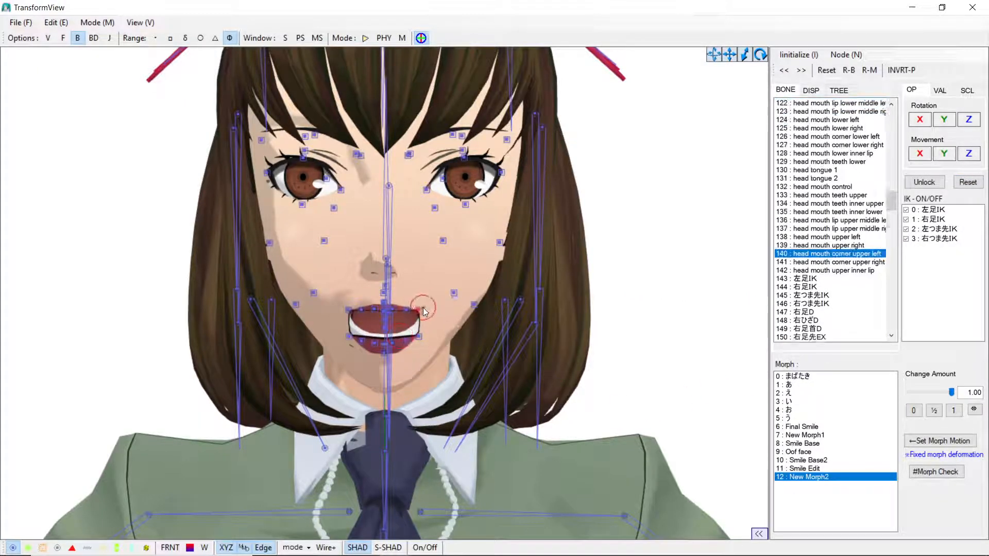
left_click_drag(420, 260, 421, 282)
left_click(348, 312)
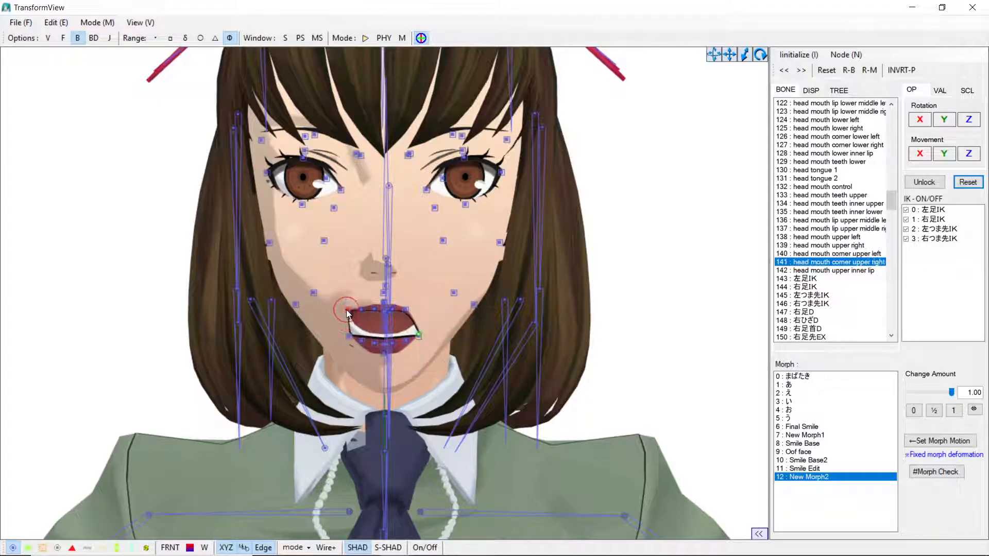
left_click_drag(350, 266, 353, 281)
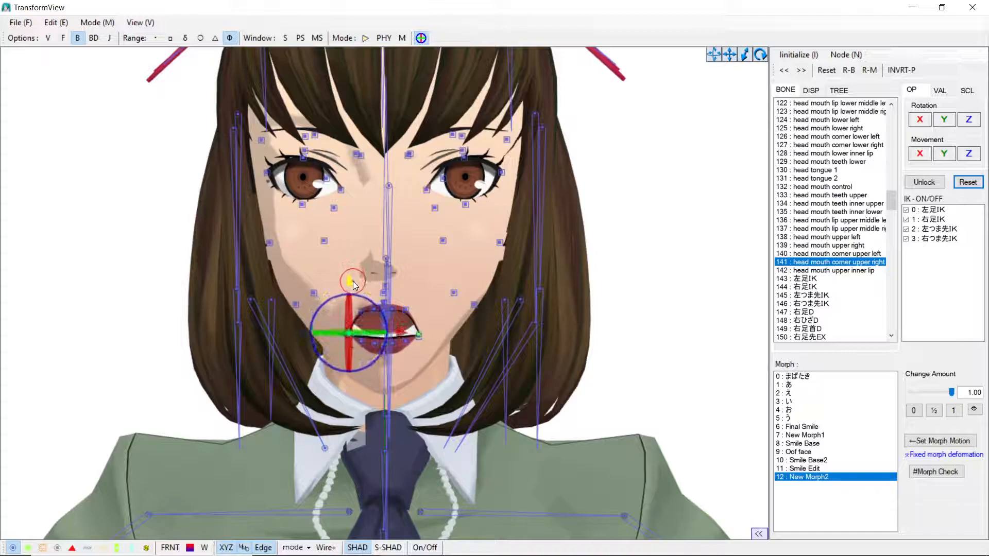
left_click(604, 227)
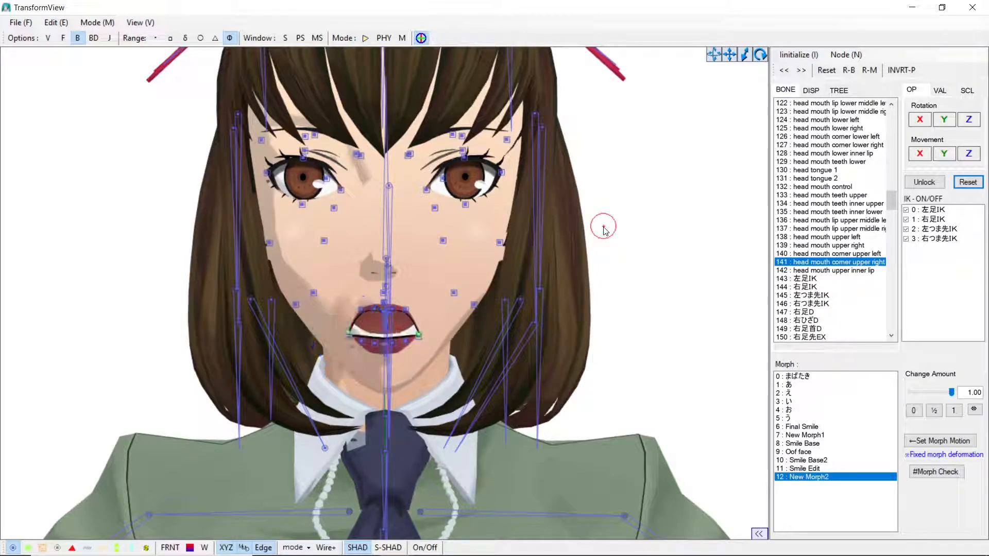
Step: Add another bone morph from the current deformed pose and select the new morphs in the list
left_click(50, 23)
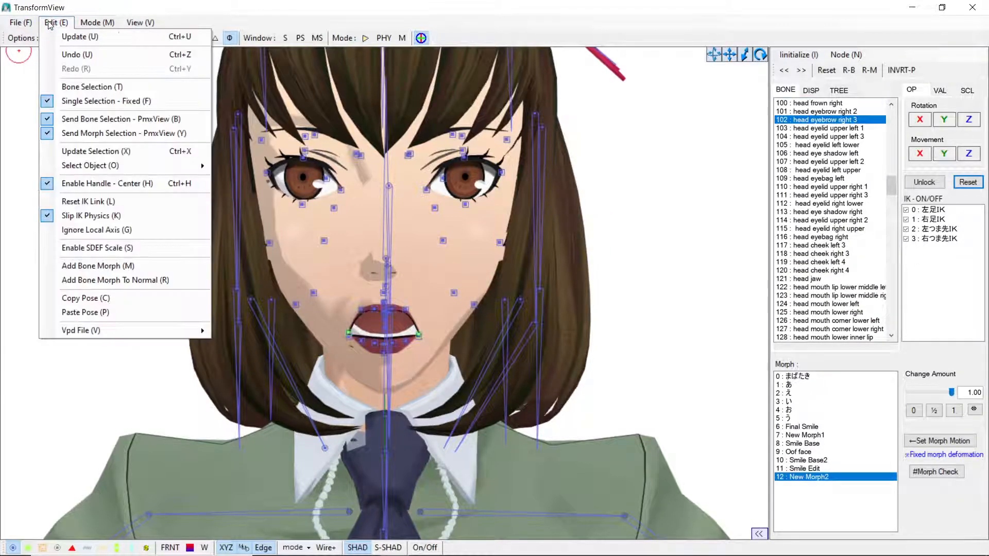
left_click(98, 266)
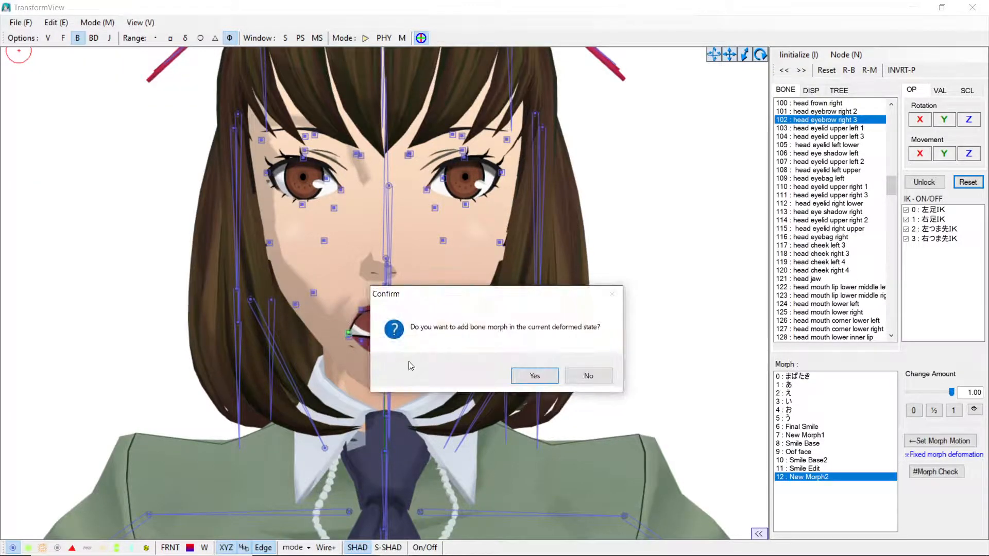
left_click(534, 376)
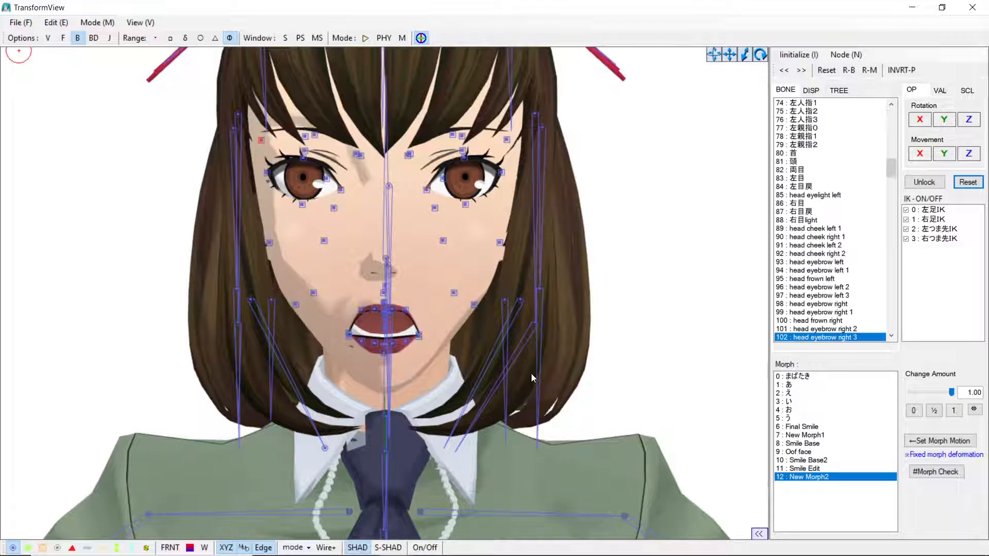
left_click(830, 487)
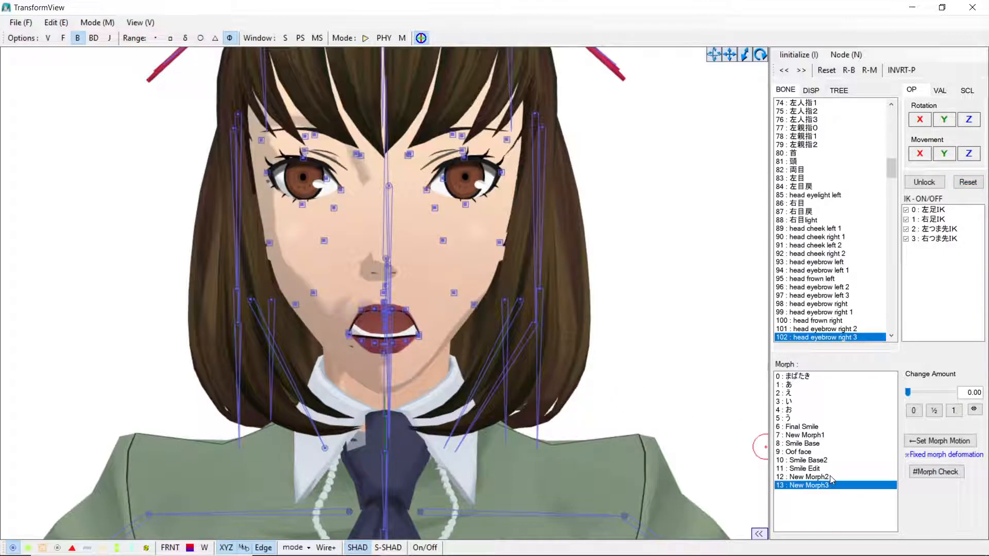
left_click(831, 477)
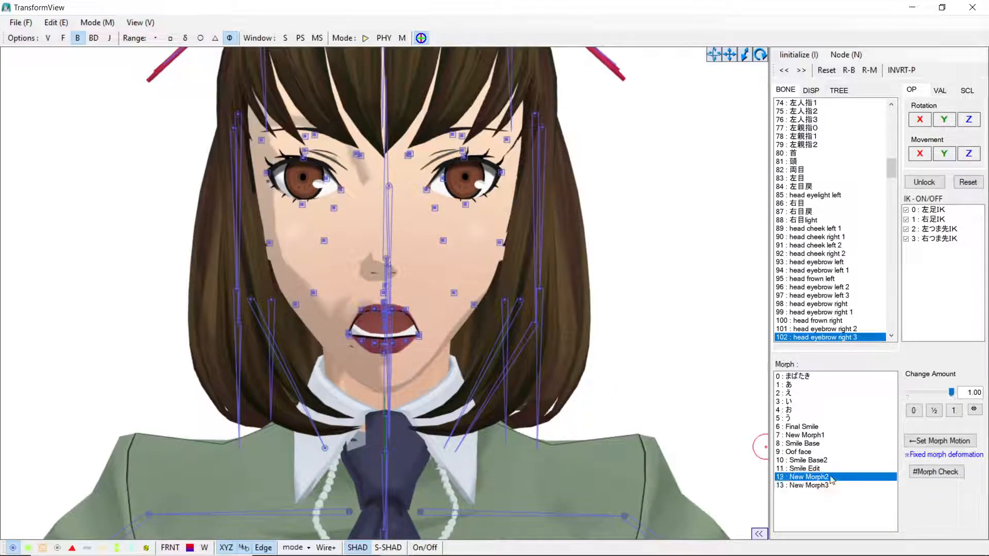
Step: Reset the pose, preview New Morph2 at a change amount of 1.00, then preview New Morph3 and return it to 0
left_click(825, 71)
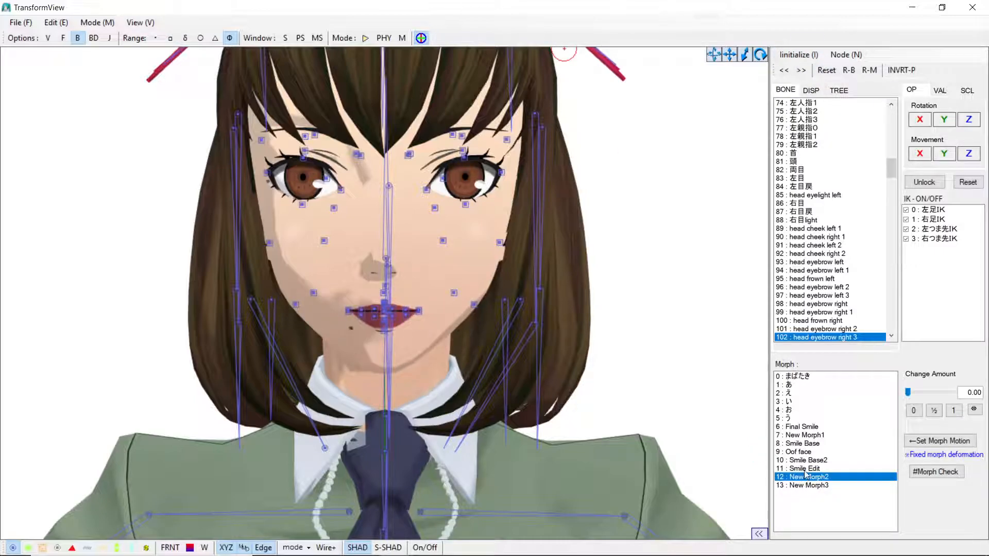
left_click_drag(922, 394, 962, 389)
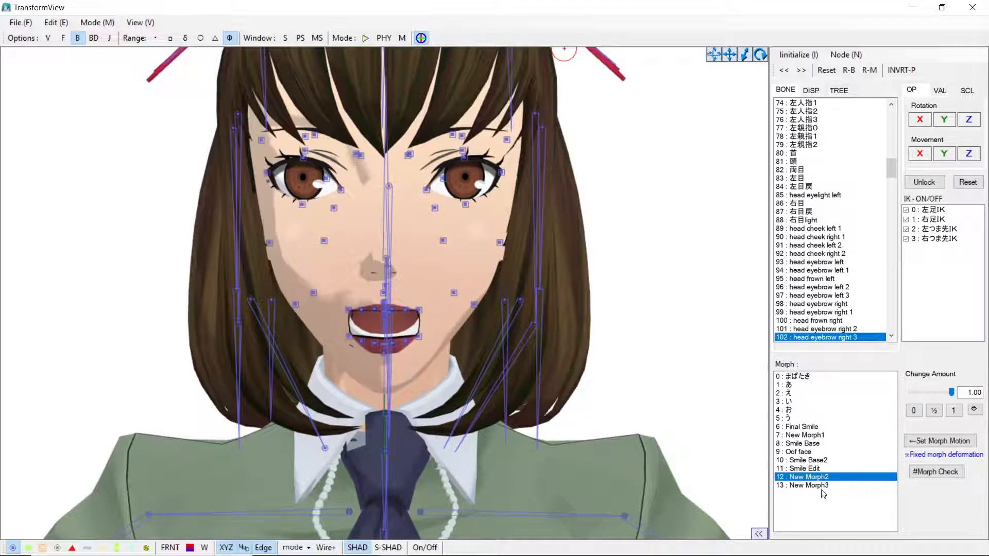
left_click(823, 487)
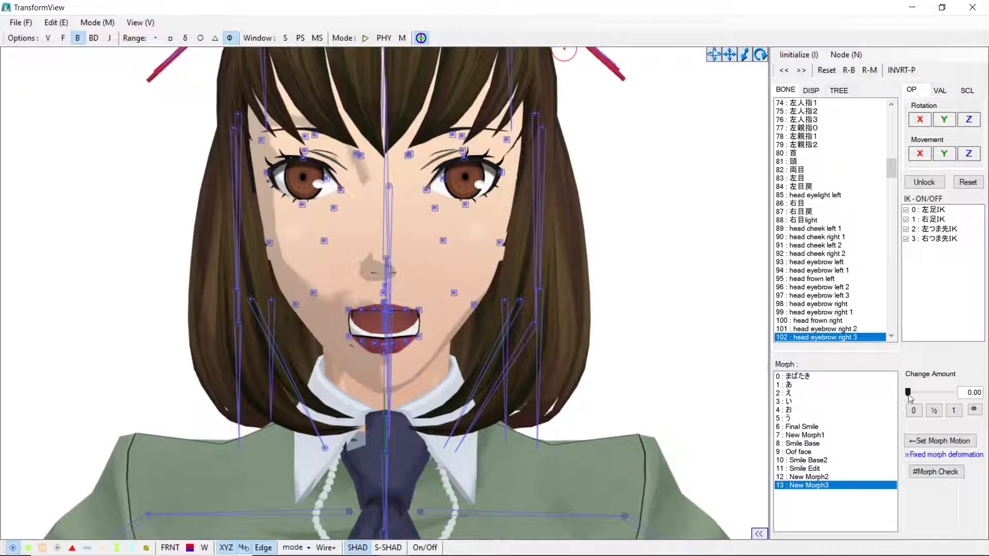
left_click_drag(910, 397, 866, 419)
left_click(953, 411)
left_click_drag(965, 408, 886, 402)
Step: Switch between New Morph2 and New Morph3, previewing each morph at a change amount of 1.00
left_click(811, 477)
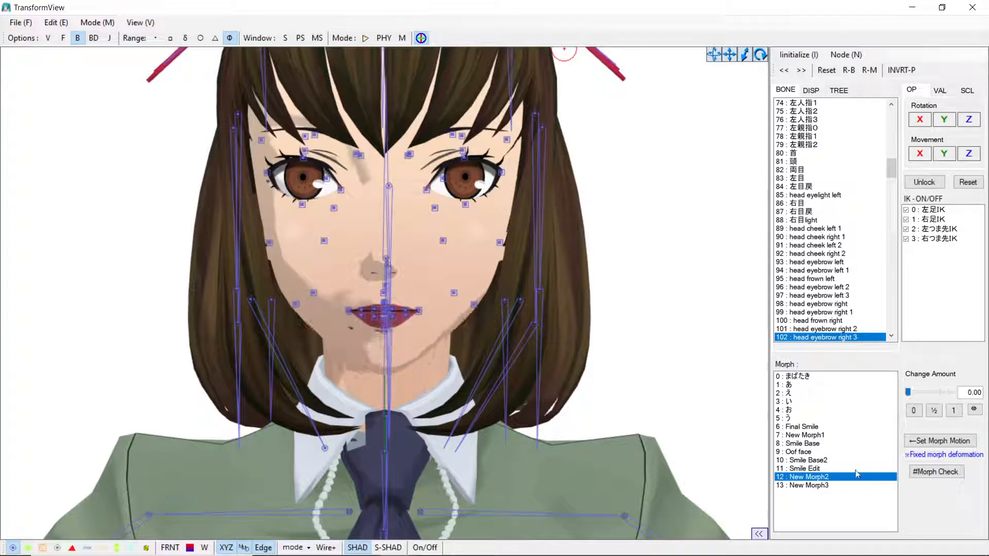
left_click(824, 485)
left_click(823, 478)
left_click(824, 486)
left_click_drag(908, 392, 986, 393)
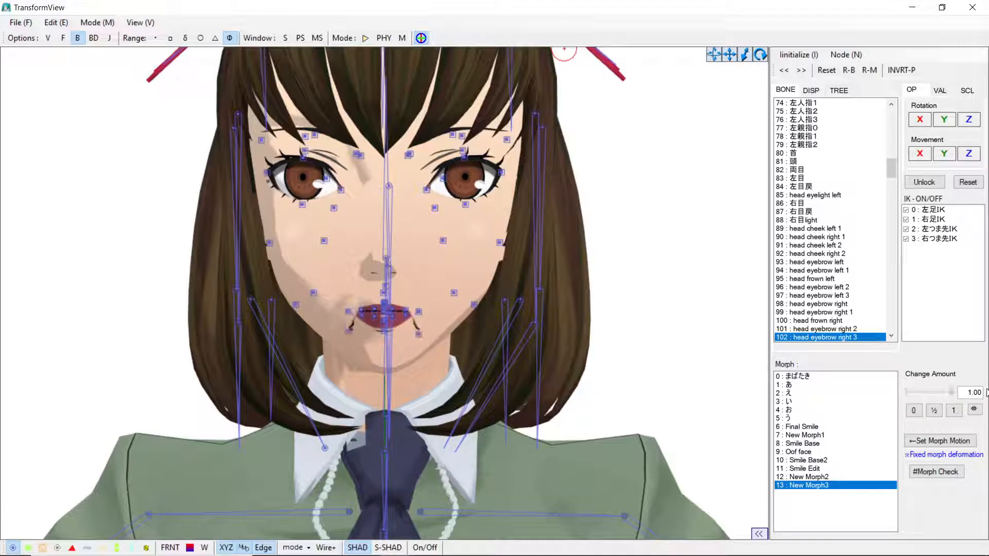
left_click(823, 477)
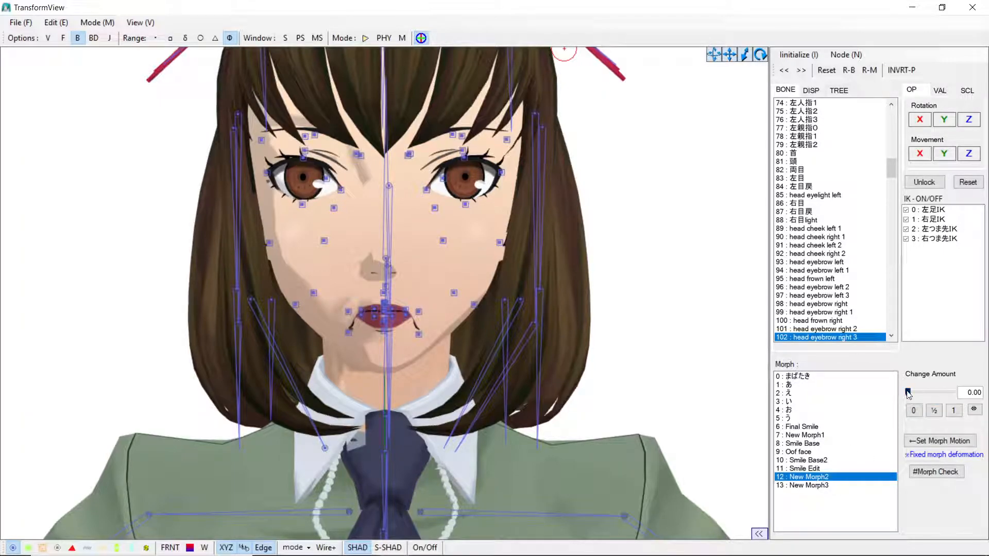
left_click_drag(908, 393, 987, 393)
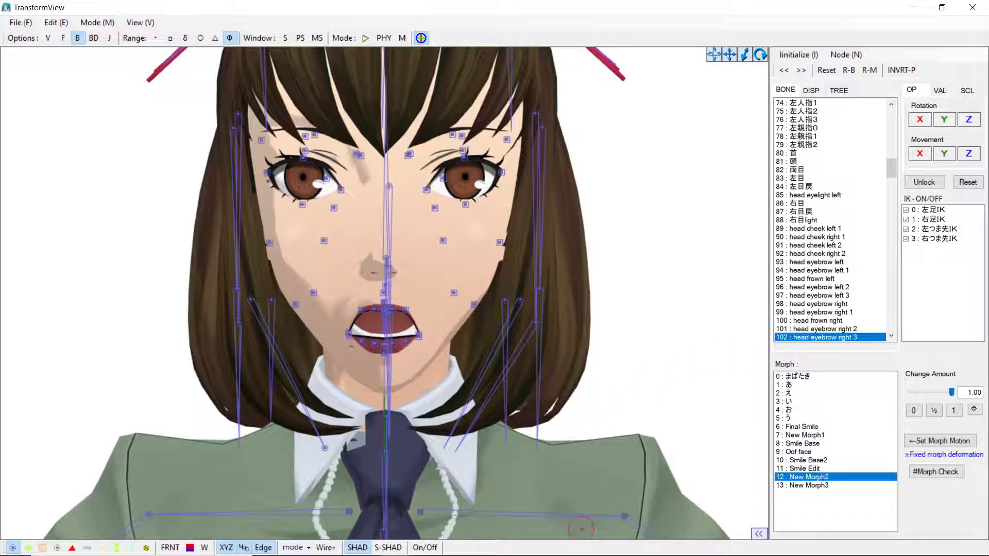
Step: Switch to the PMX Editor window's morph list and inspect the offsets of New Morph2 and New Morph3
mouse_move(574, 555)
mouse_move(395, 543)
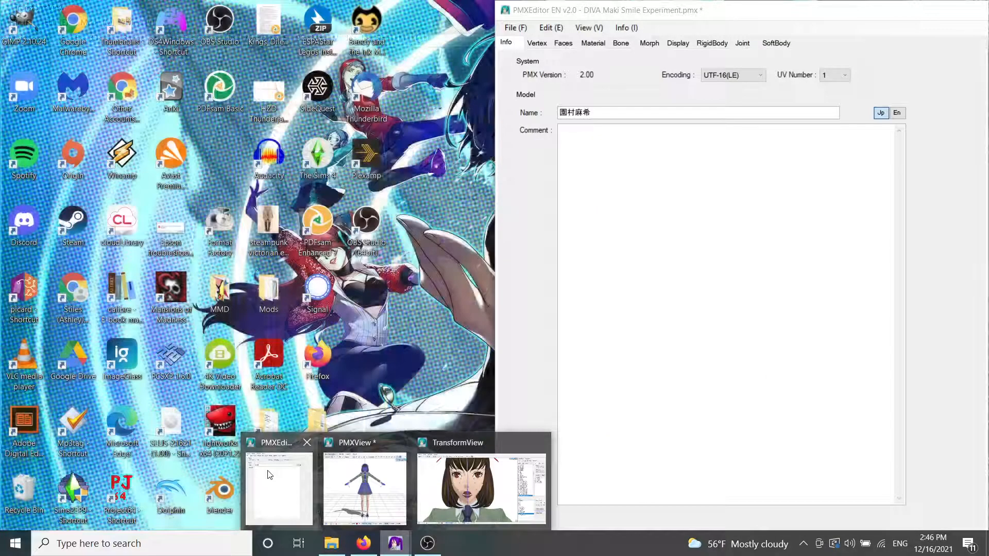
left_click(273, 472)
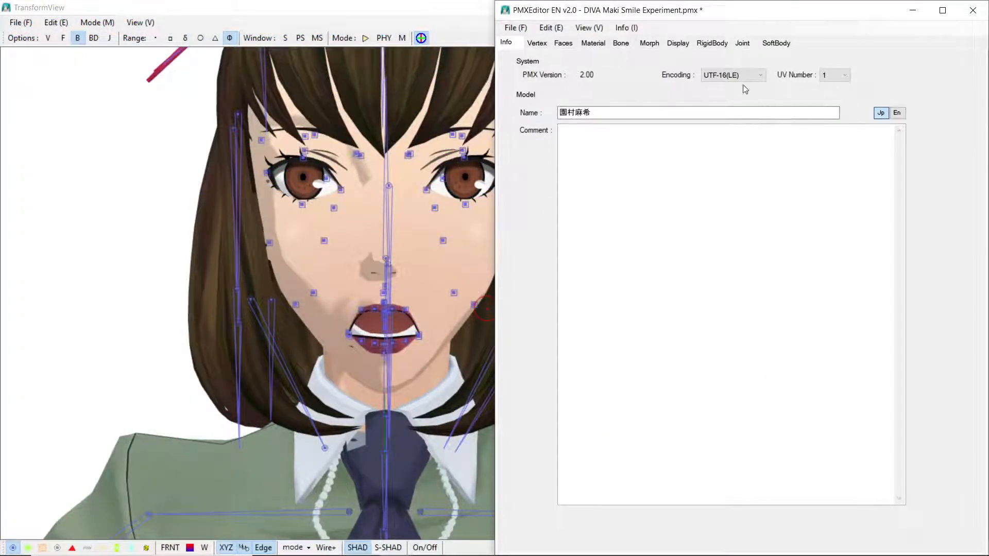
left_click(650, 44)
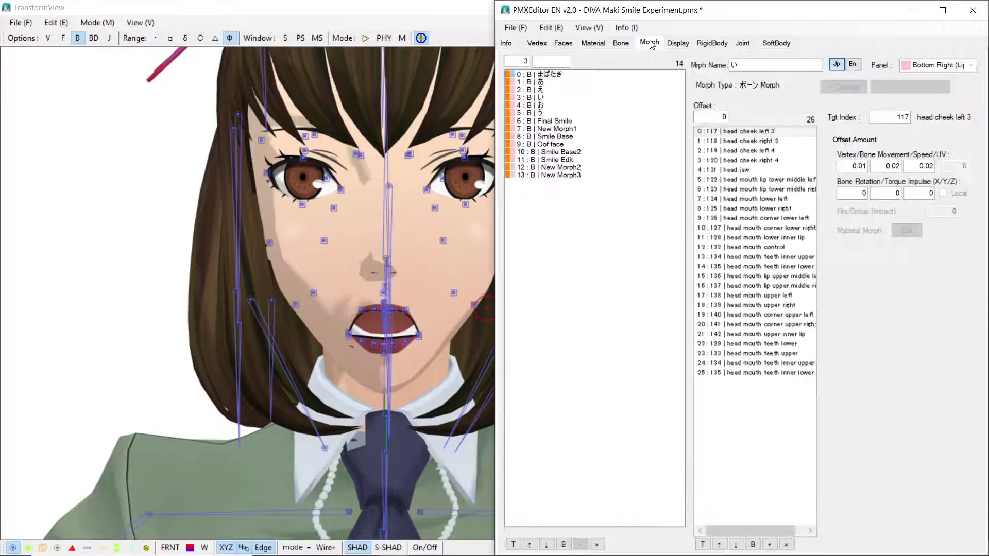
left_click(563, 170)
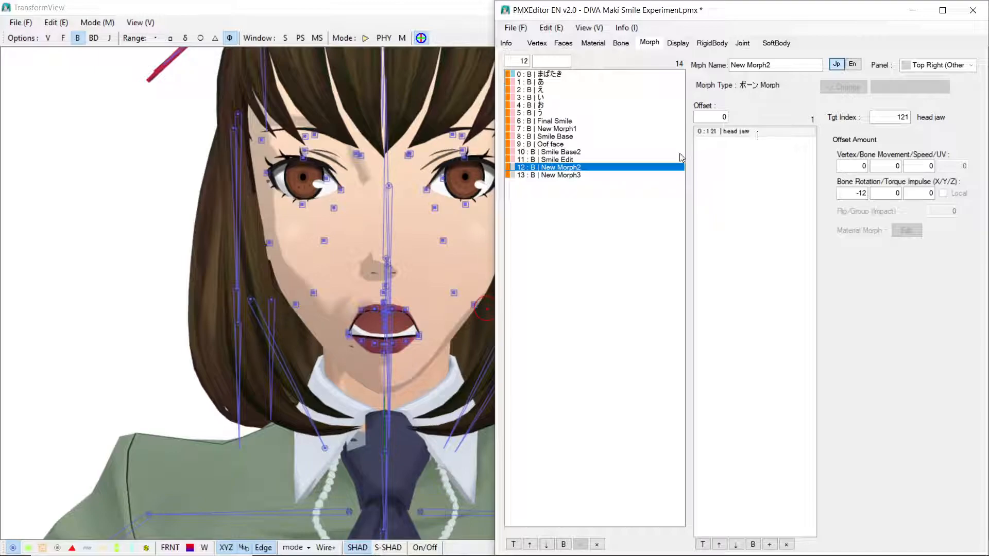
left_click(557, 175)
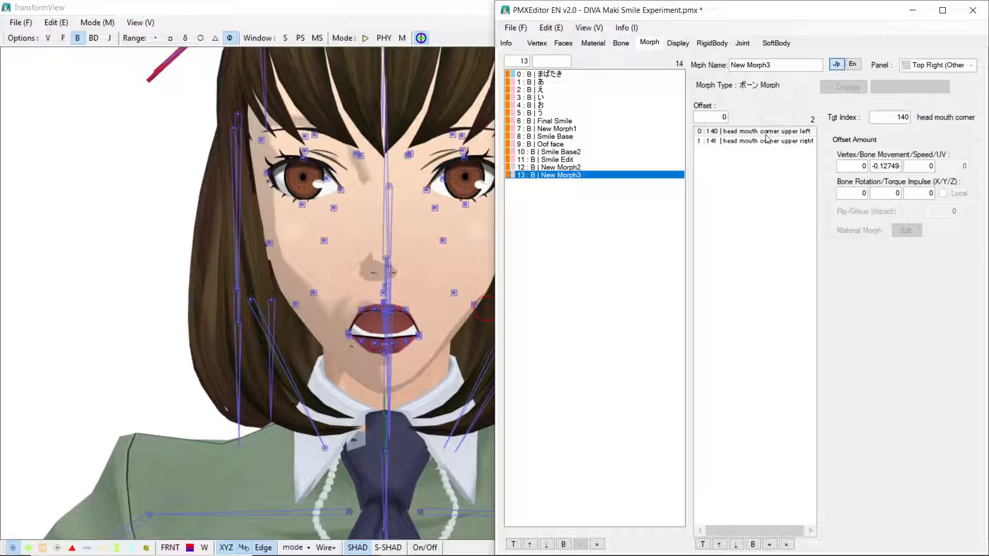
left_click(554, 168)
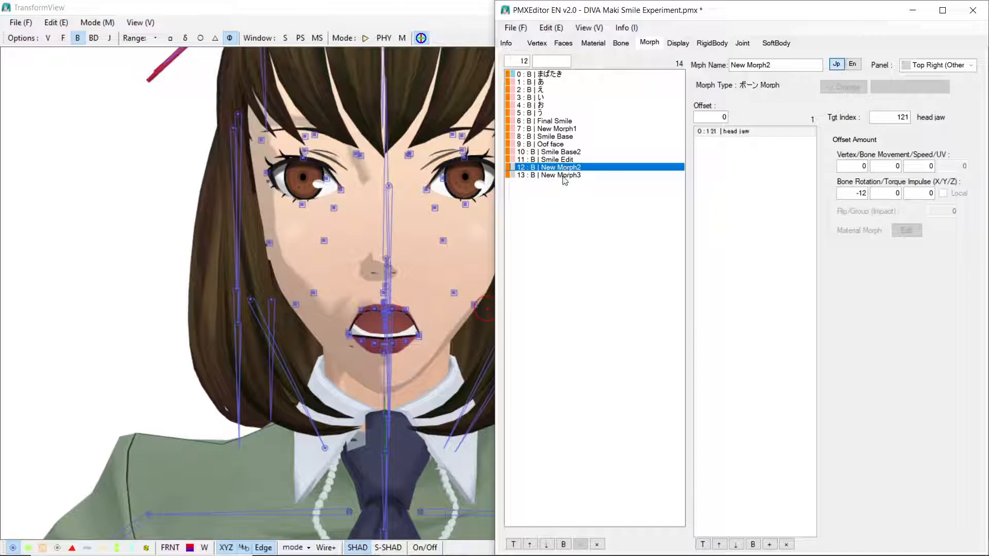
Step: Select New Morph2 and New Morph3 together and merge them with Join Similar Morph (Boolean)
left_click(564, 175, "shift")
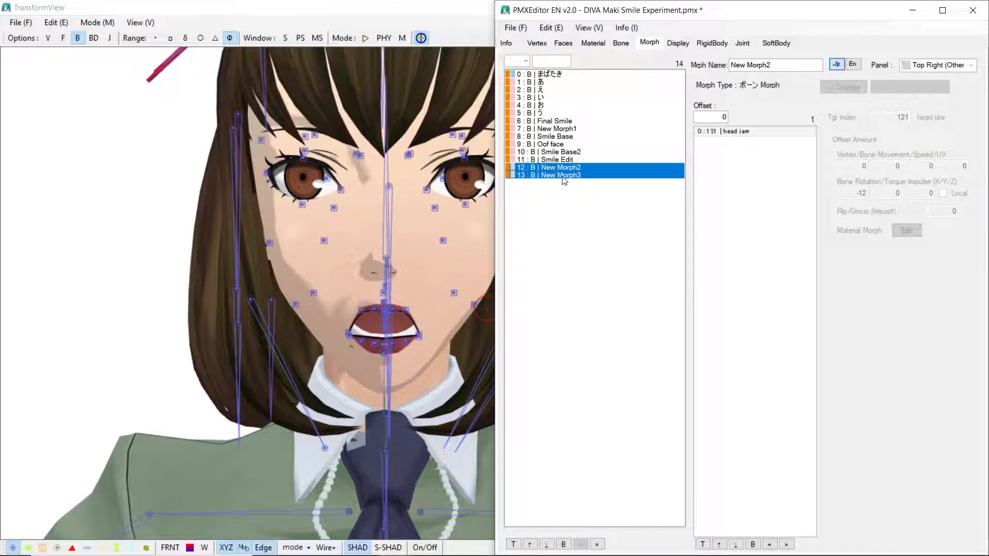
right_click(567, 177)
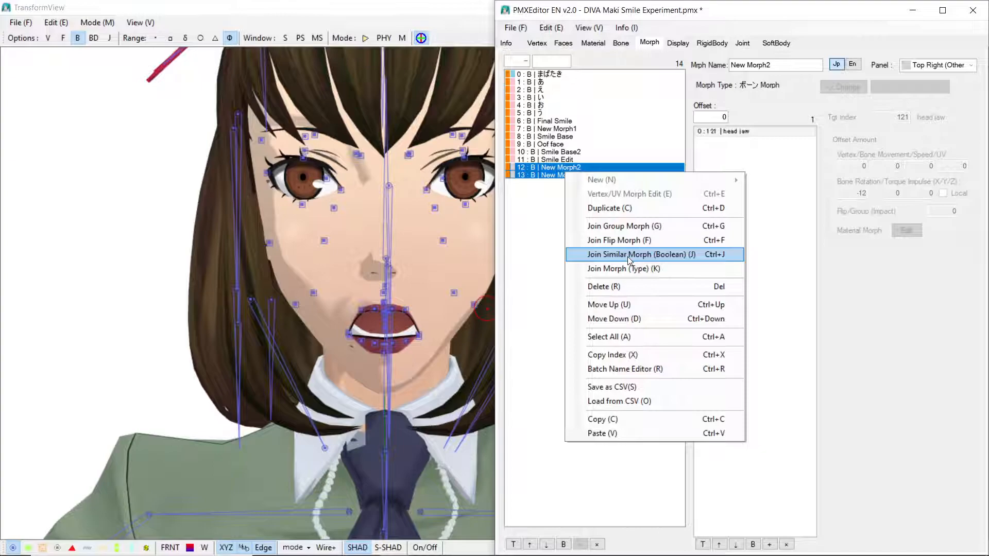
left_click(629, 255)
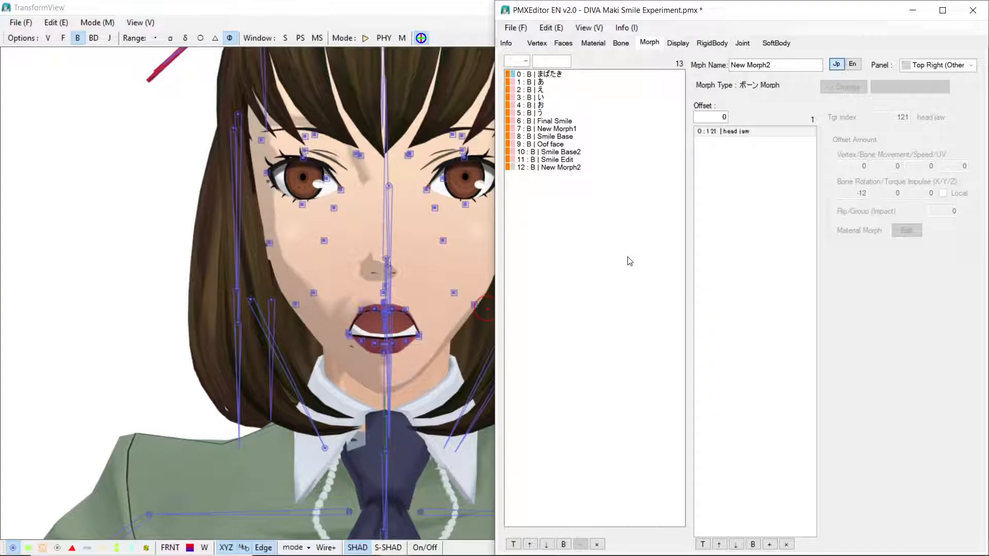
left_click(563, 168)
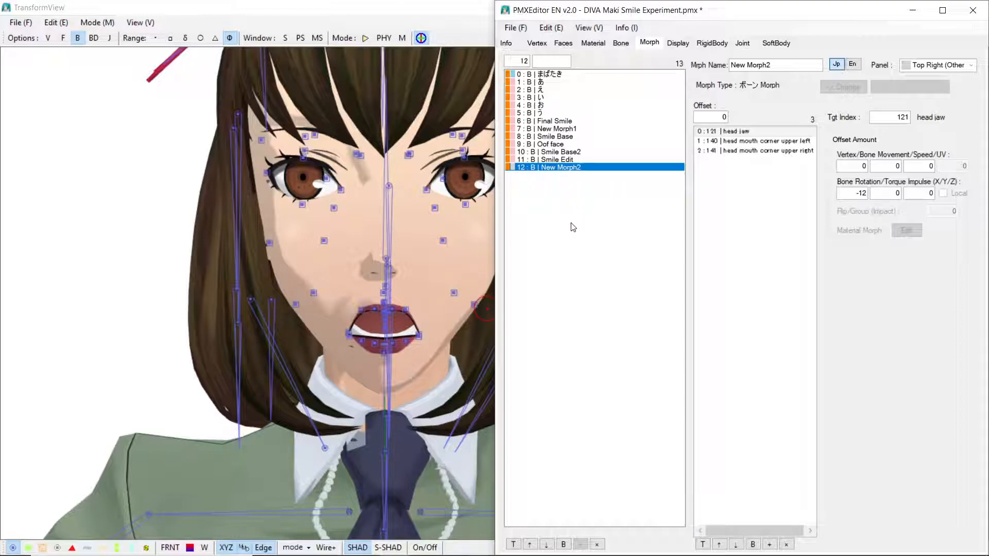
Step: Return to the Transform View, set New Morph2 and Final Smile to 0, and preview Smile Base at 1.00
double_click(408, 8)
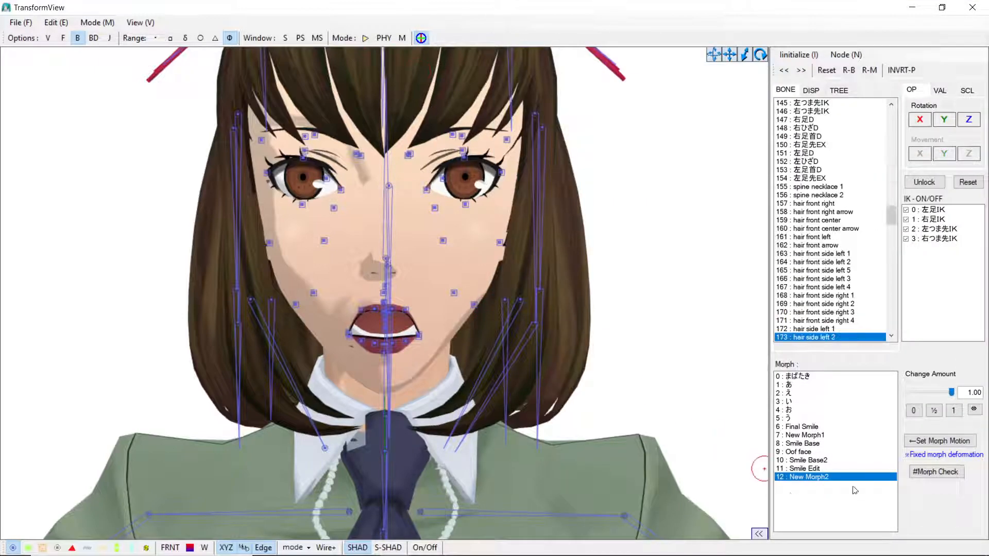
left_click_drag(953, 393, 845, 393)
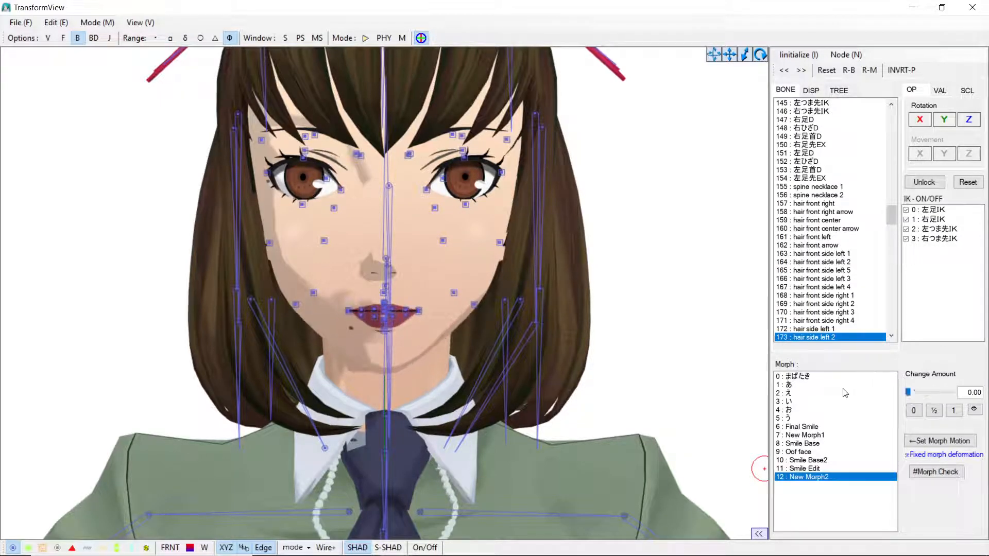
left_click(813, 428)
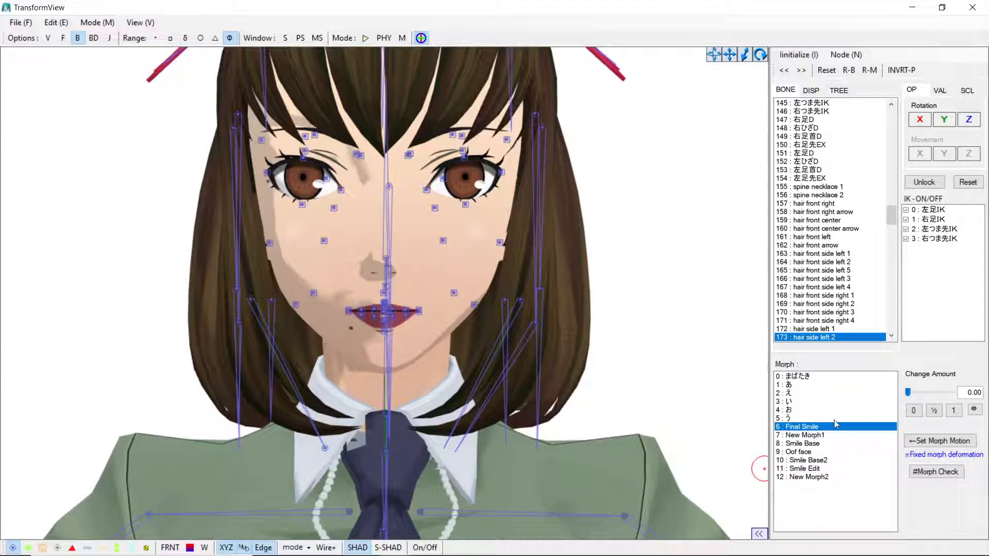
left_click_drag(908, 392, 863, 385)
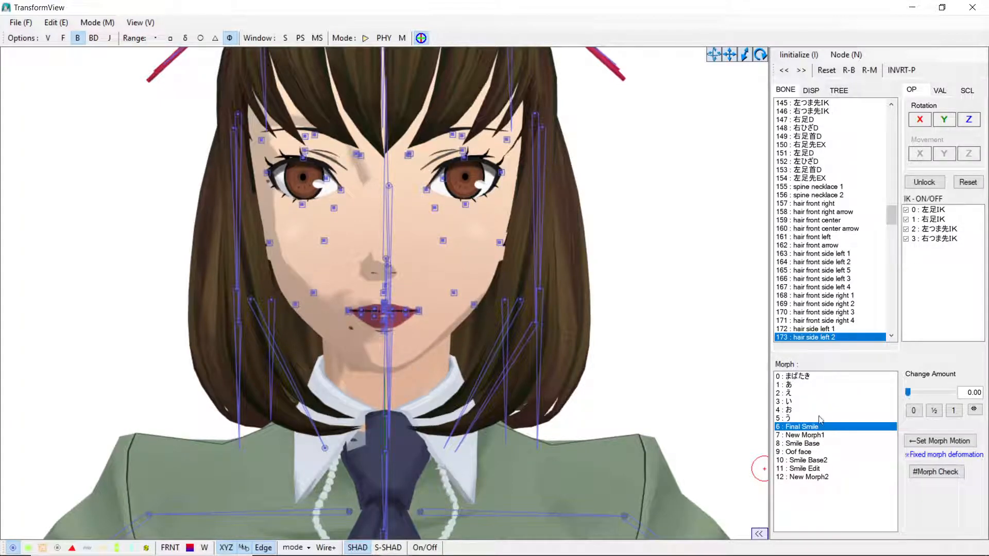
left_click(796, 443)
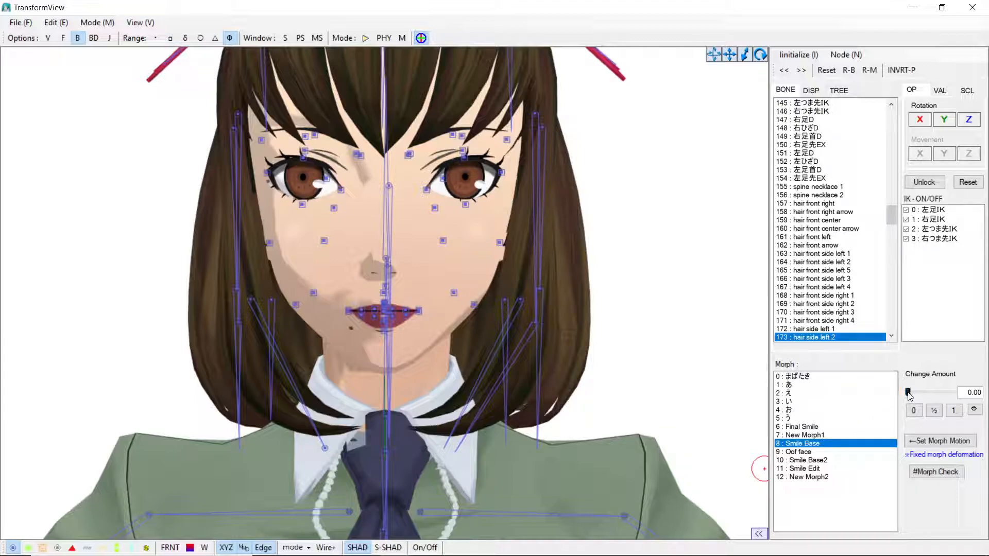
left_click_drag(908, 393, 974, 402)
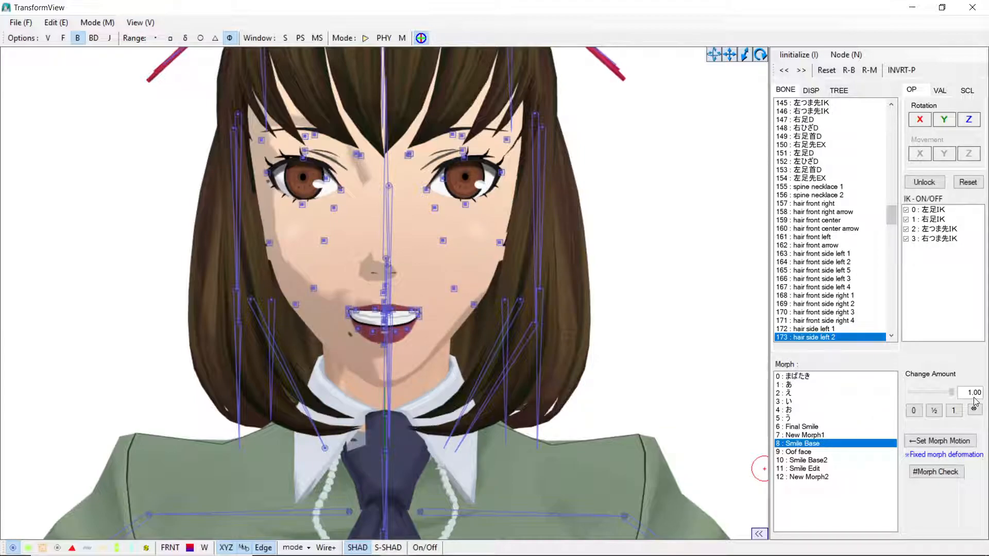
Step: Select the lower-left mouth-corner bone, then set the Smile Edit and Smile Base change amounts back to 0
left_click(418, 314)
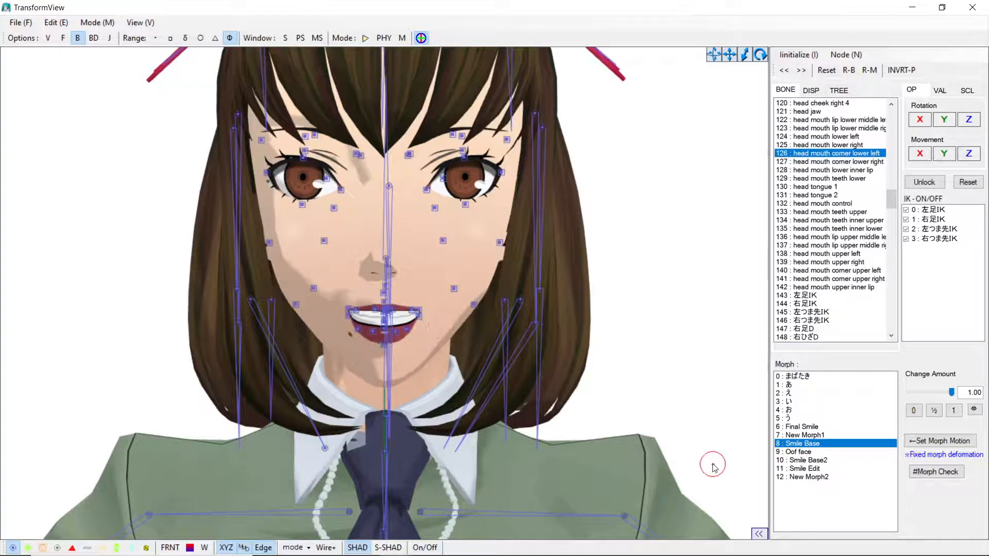
left_click(807, 468)
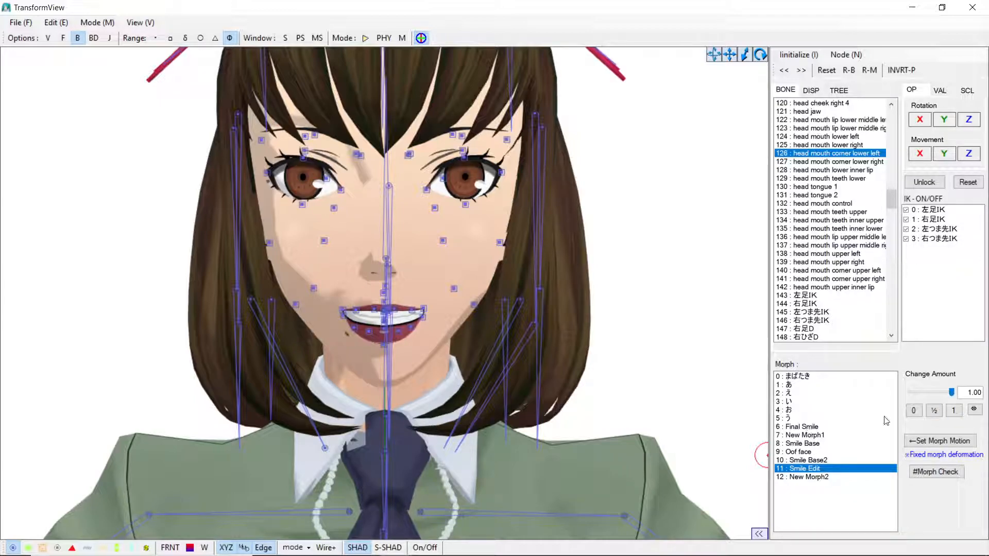
left_click_drag(952, 393, 871, 400)
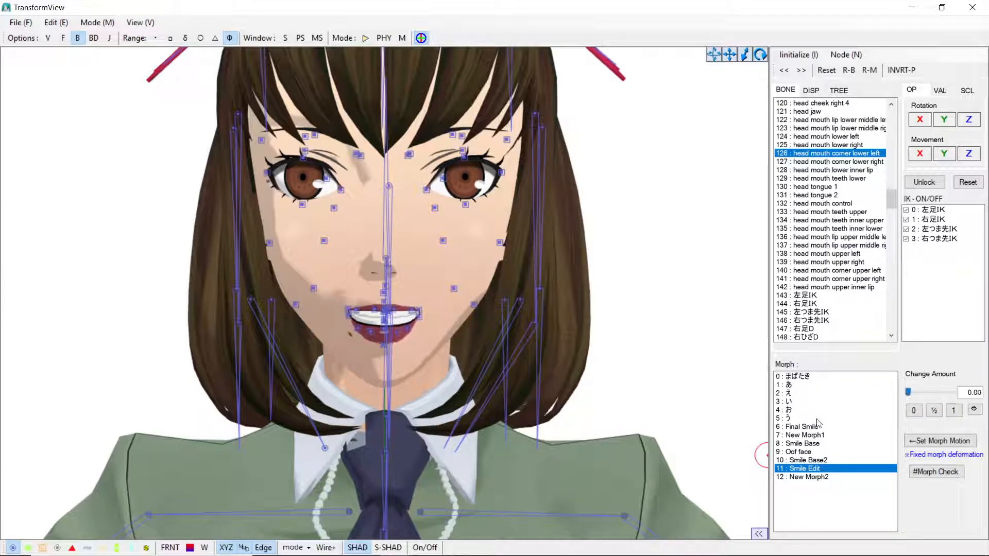
left_click(815, 444)
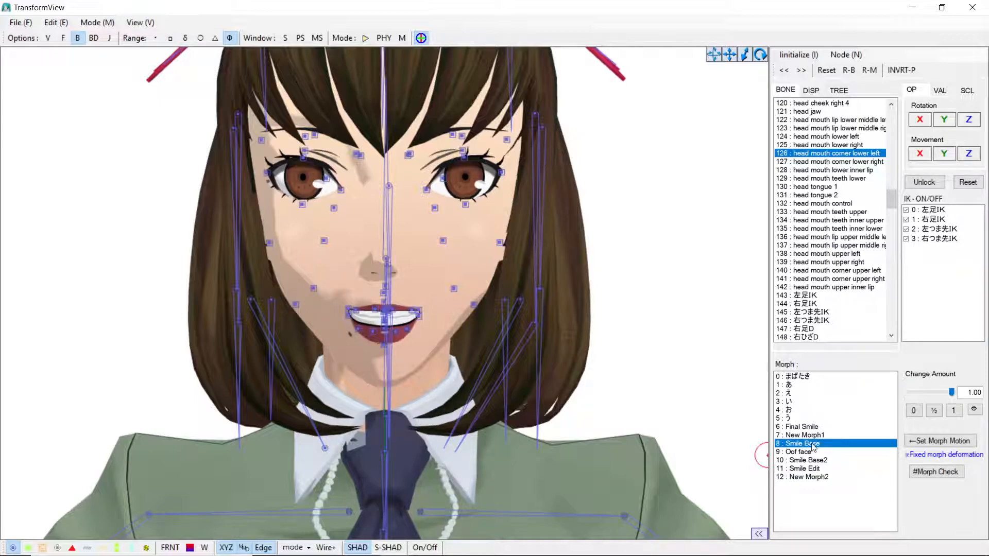
left_click_drag(951, 393, 894, 395)
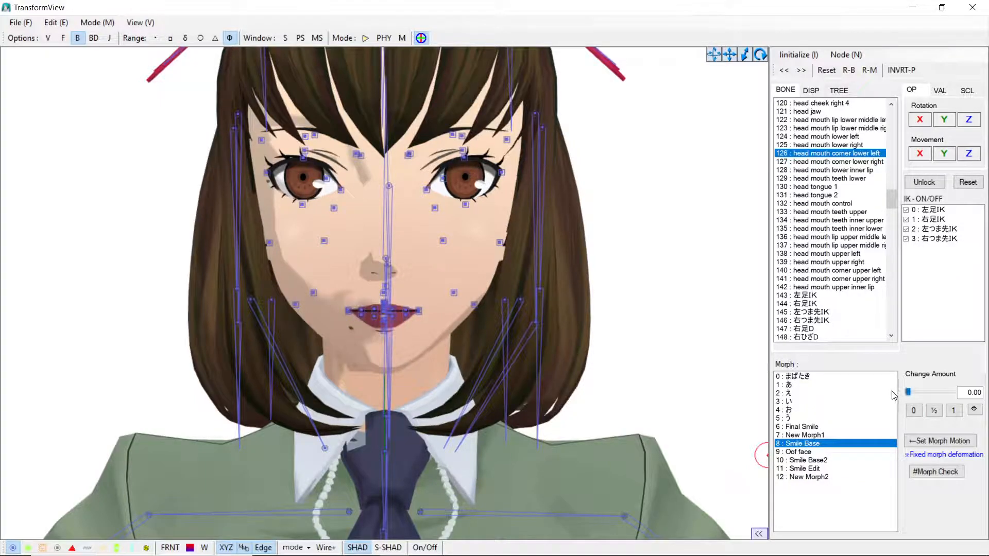